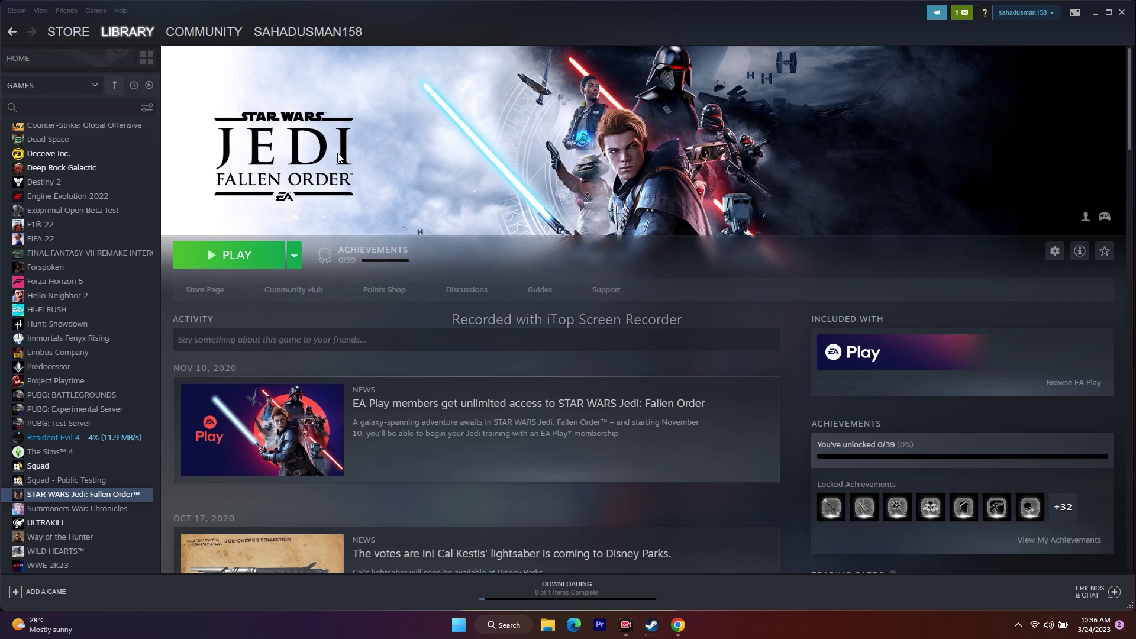
- Bring up the Start menu power options and dismiss them without restarting
{"action": "left_click", "coordinate": [459, 625]}
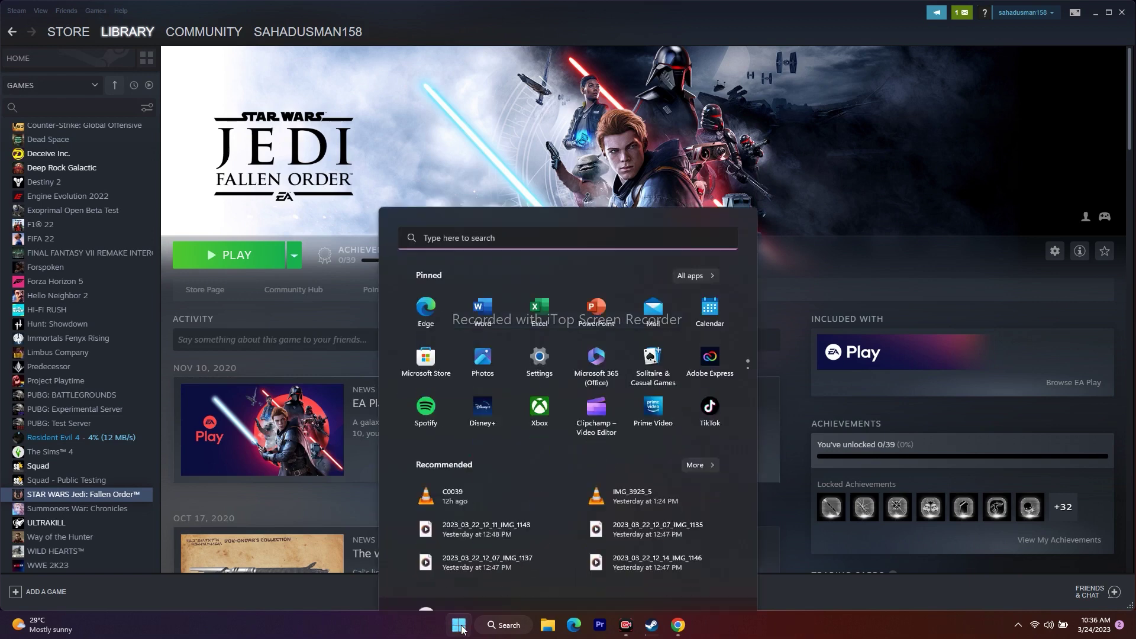
{"action": "left_click", "coordinate": [714, 584]}
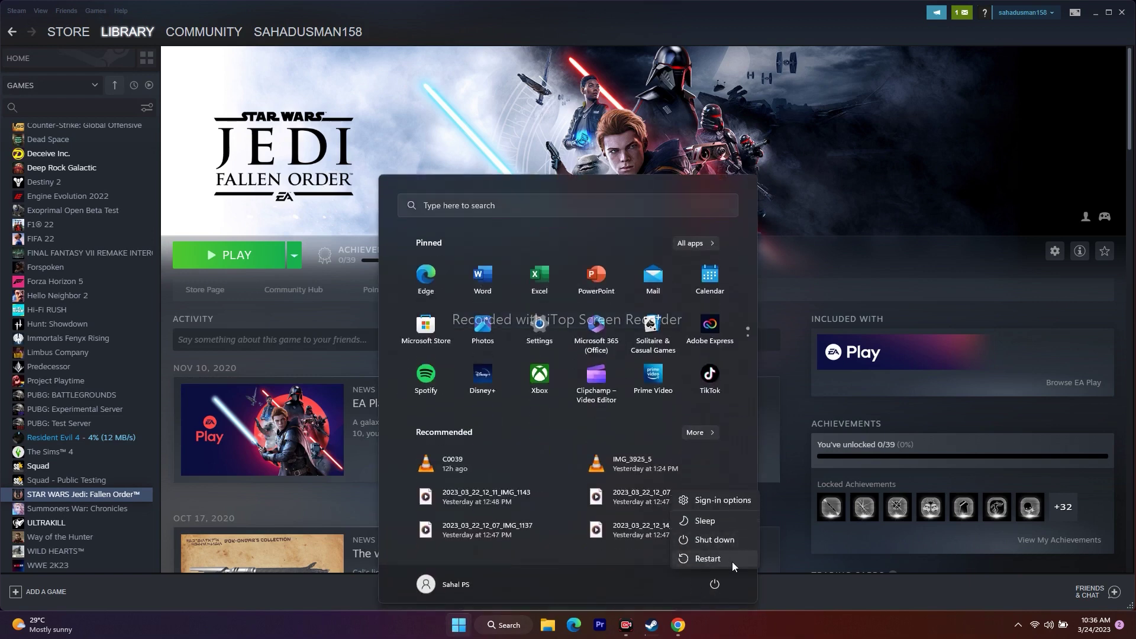
{"action": "left_click", "coordinate": [705, 558]}
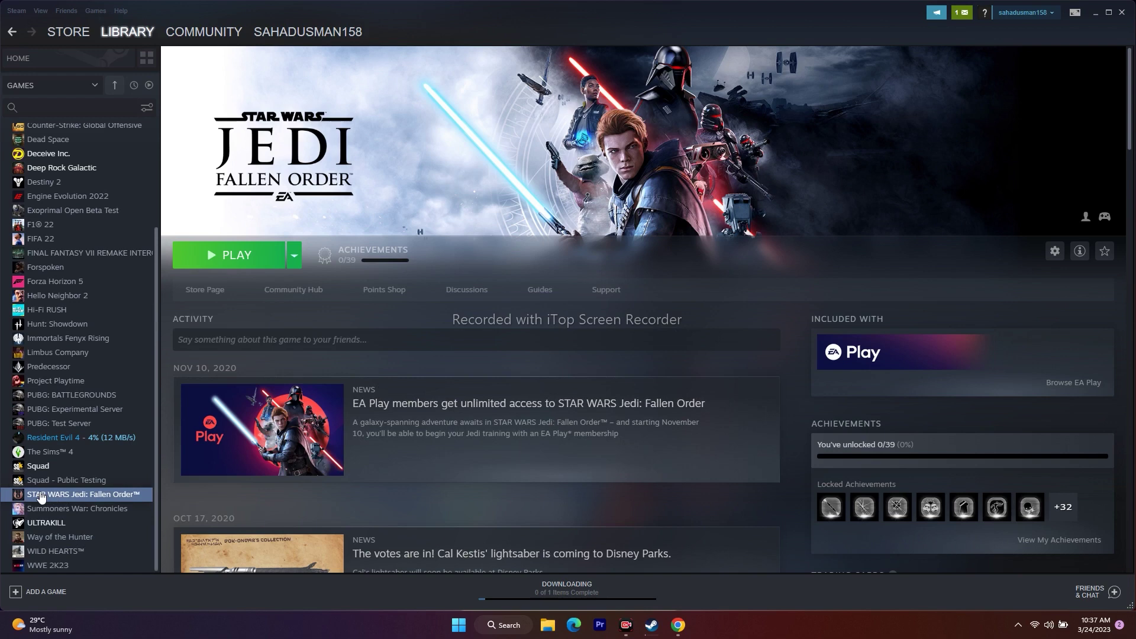
- View STAR WARS Jedi: Fallen Order's Local Files in Steam properties, then close them
{"action": "right_click", "coordinate": [122, 499]}
{"action": "left_click", "coordinate": [142, 484]}
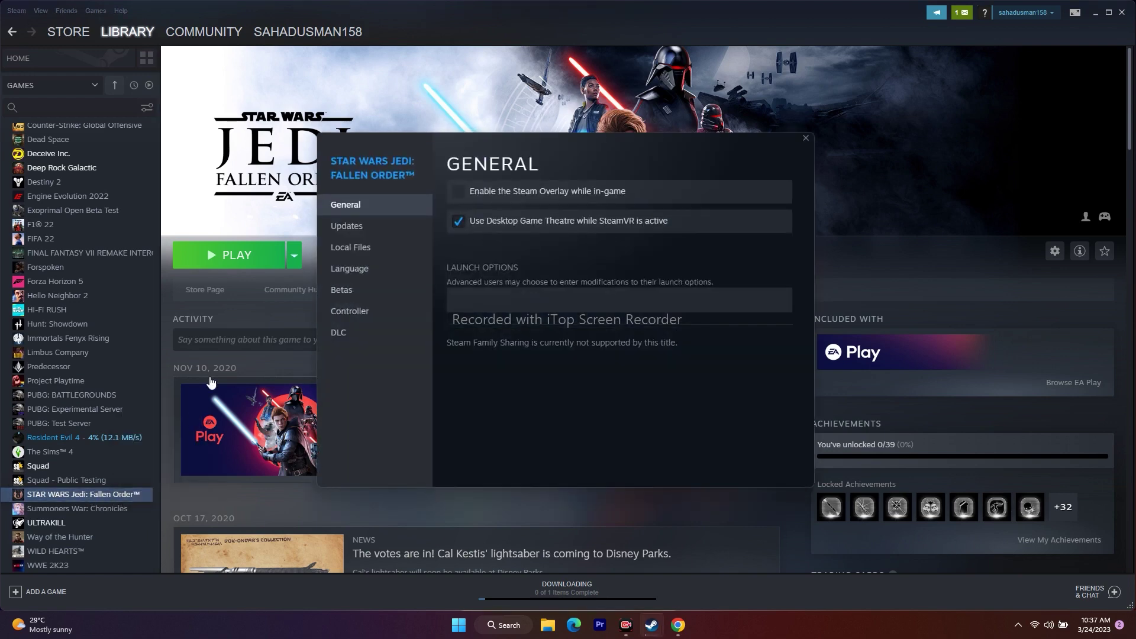
{"action": "left_click", "coordinate": [357, 247]}
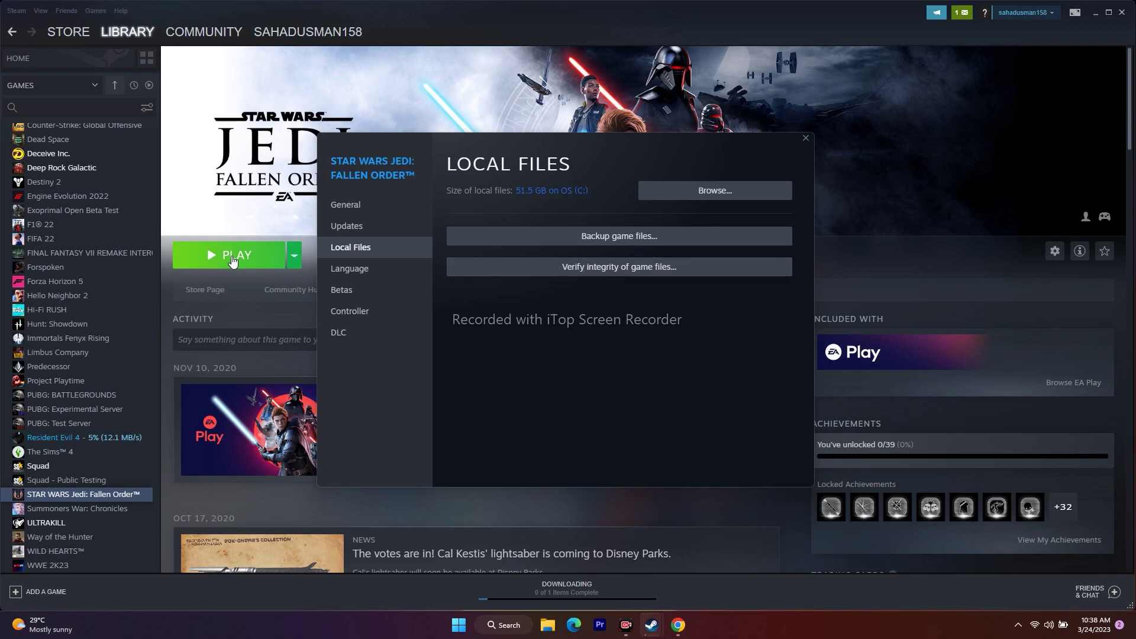
{"action": "left_click", "coordinate": [806, 139]}
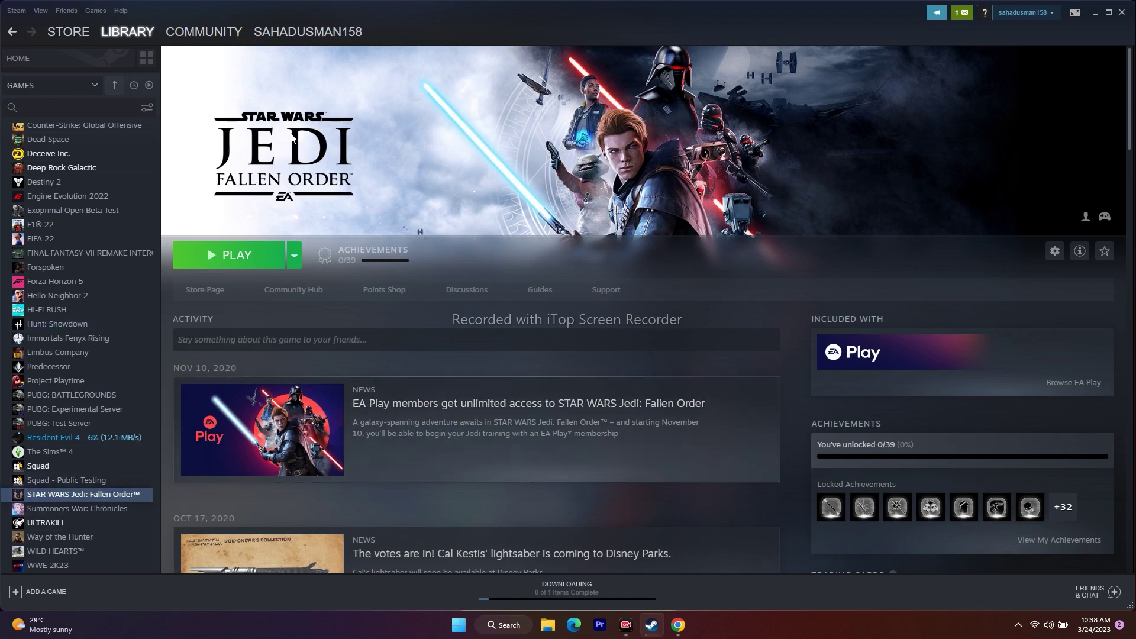
- Minimize Steam and browse File Explorer to OS (C:) > Program Files (x86)
{"action": "left_click", "coordinate": [1095, 14]}
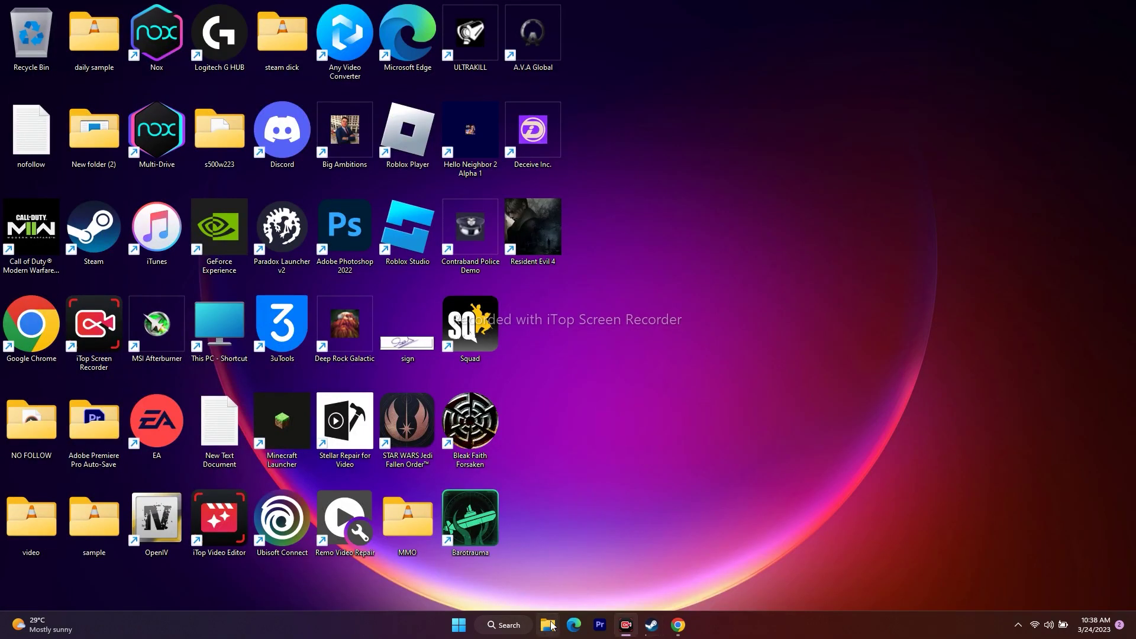
{"action": "left_click", "coordinate": [547, 625]}
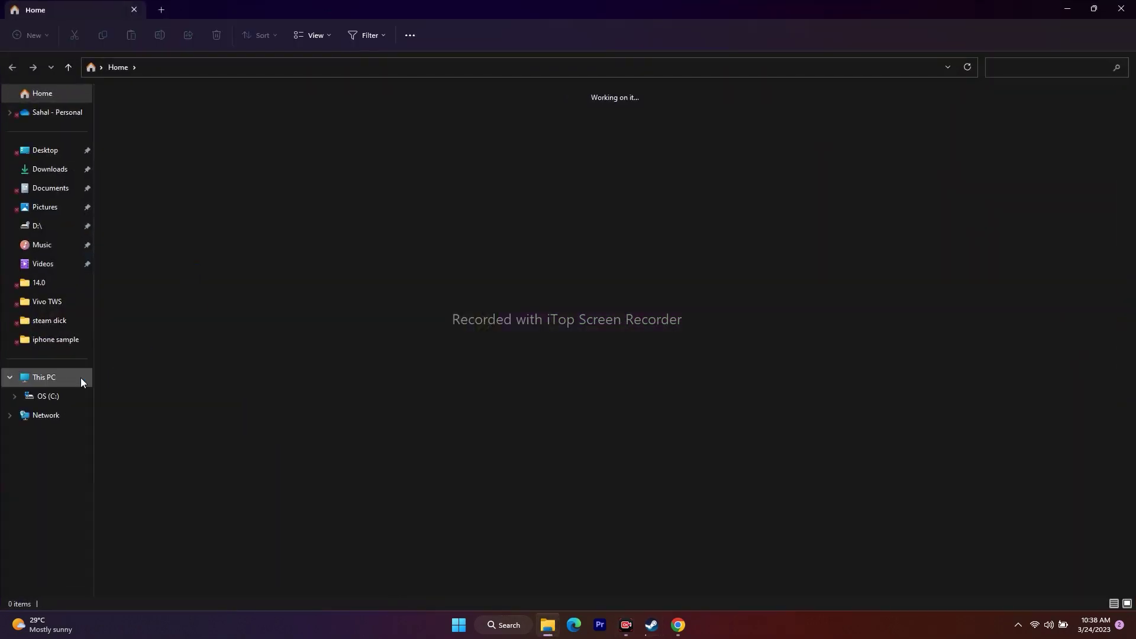
{"action": "left_click", "coordinate": [59, 382]}
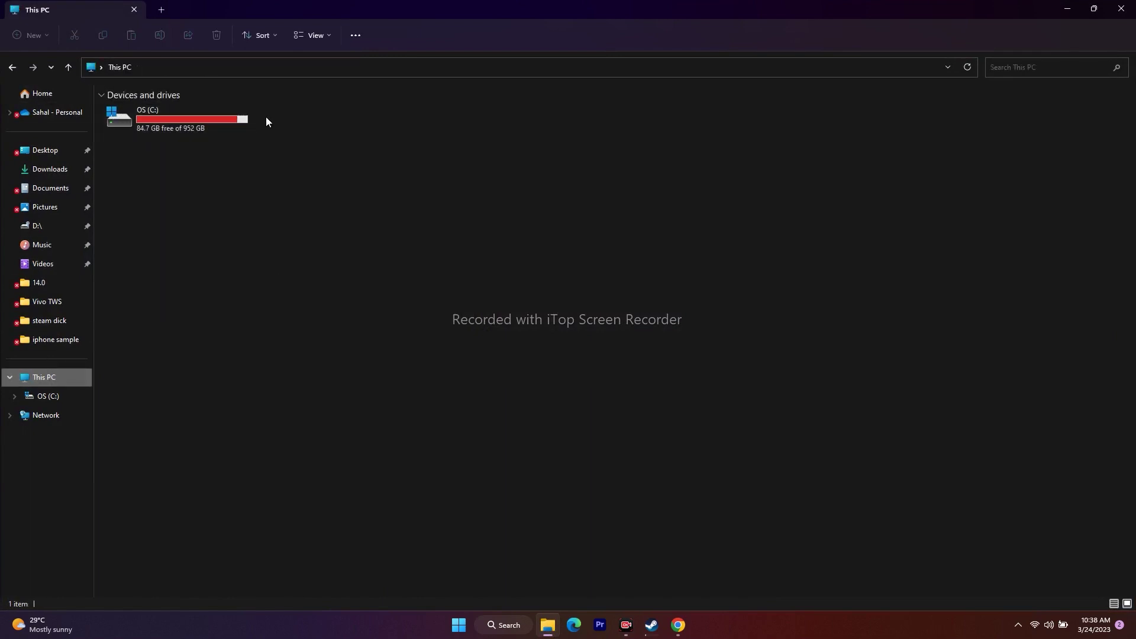
{"action": "double_click", "coordinate": [153, 113]}
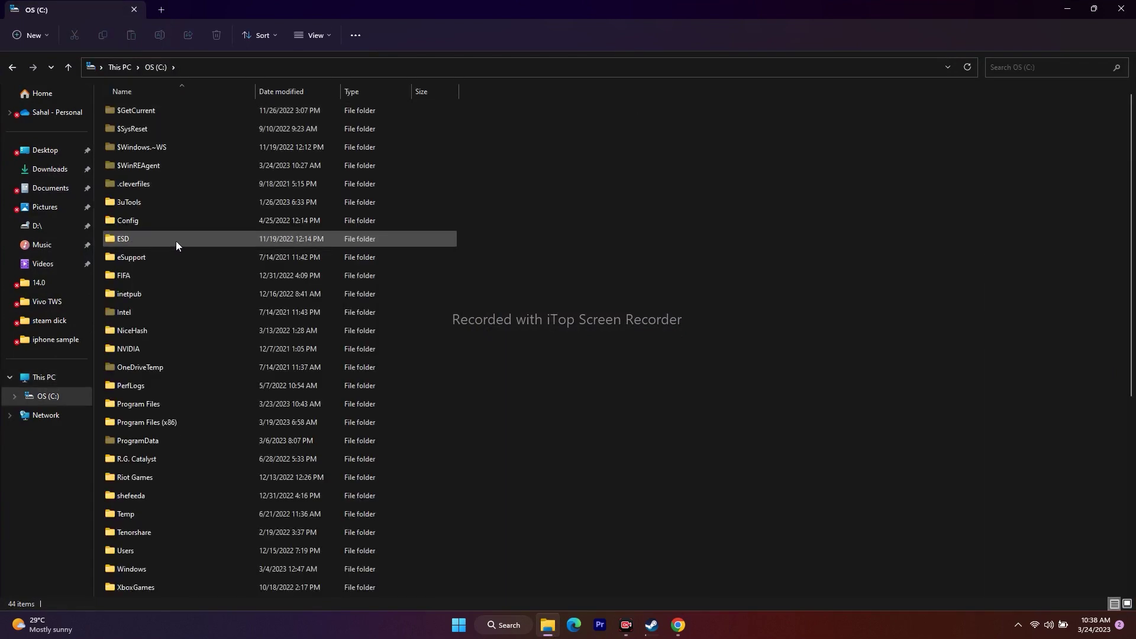
{"action": "scroll", "coordinate": [177, 242], "scroll_direction": "down", "scroll_amount": 2}
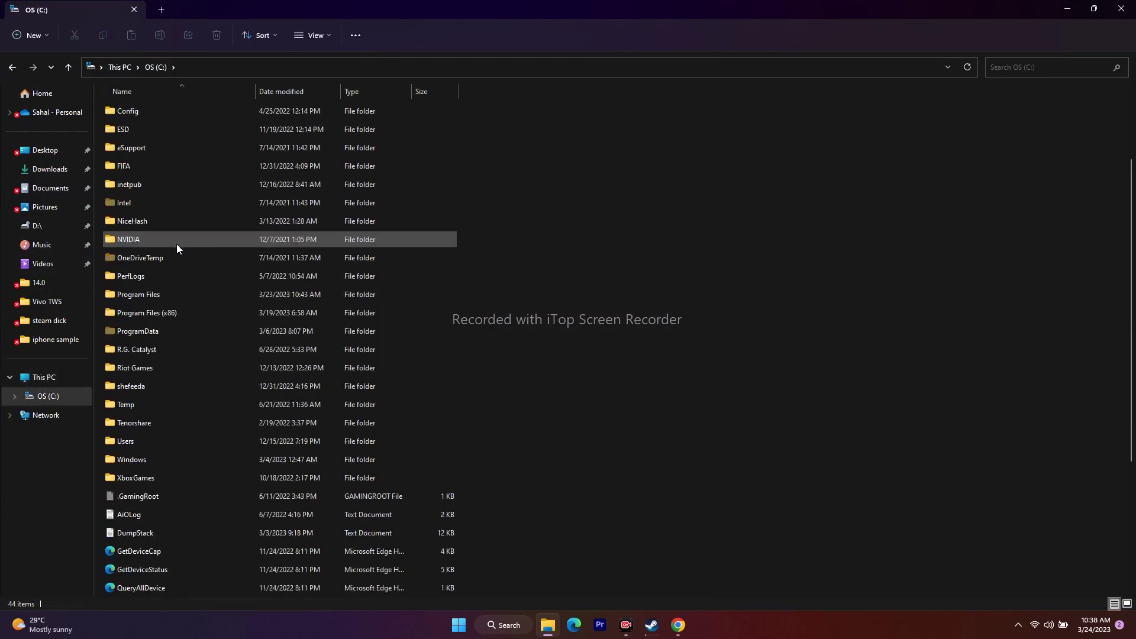
{"action": "double_click", "coordinate": [175, 314]}
- Go into Steam > steamapps > common to list the installed game folders
{"action": "scroll", "coordinate": [198, 201], "scroll_direction": "down", "scroll_amount": 3}
{"action": "scroll", "coordinate": [197, 202], "scroll_direction": "down", "scroll_amount": 8}
{"action": "double_click", "coordinate": [148, 352]}
{"action": "scroll", "coordinate": [189, 254], "scroll_direction": "down", "scroll_amount": 1}
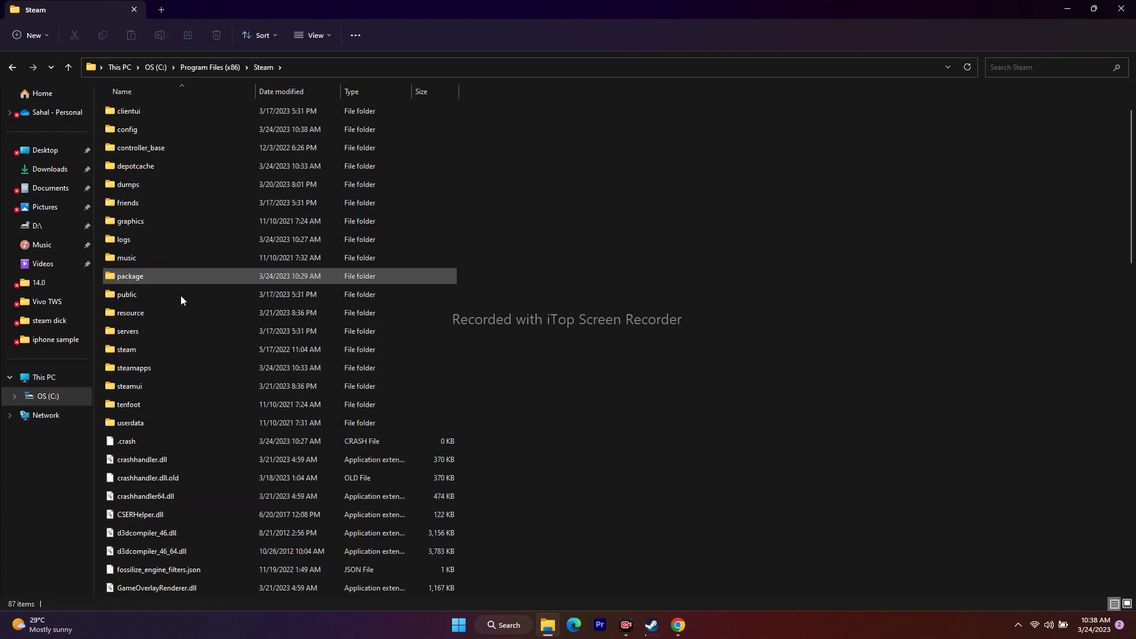
{"action": "double_click", "coordinate": [162, 368]}
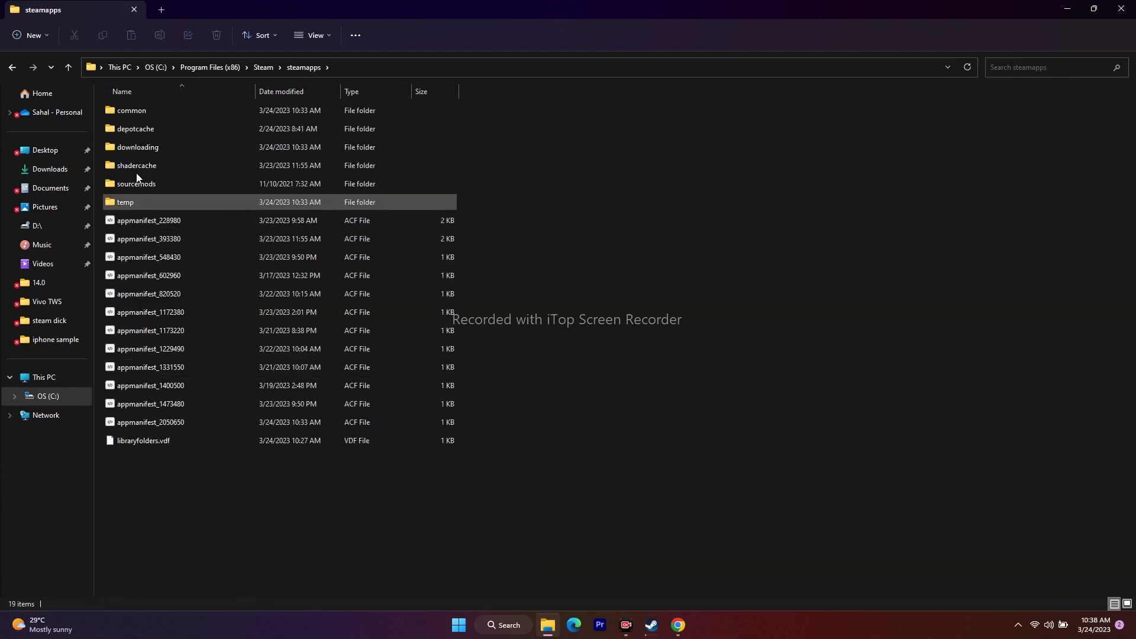
{"action": "double_click", "coordinate": [140, 110]}
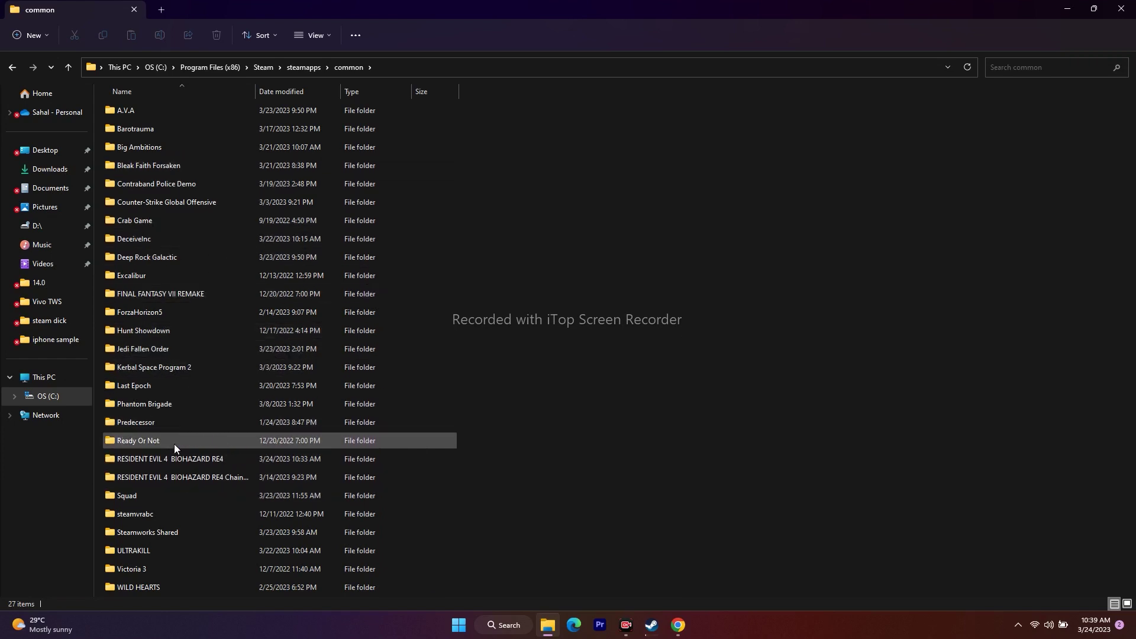
- Open Jedi Fallen Order and peek into its __Installer and __overlay folders
{"action": "double_click", "coordinate": [151, 348]}
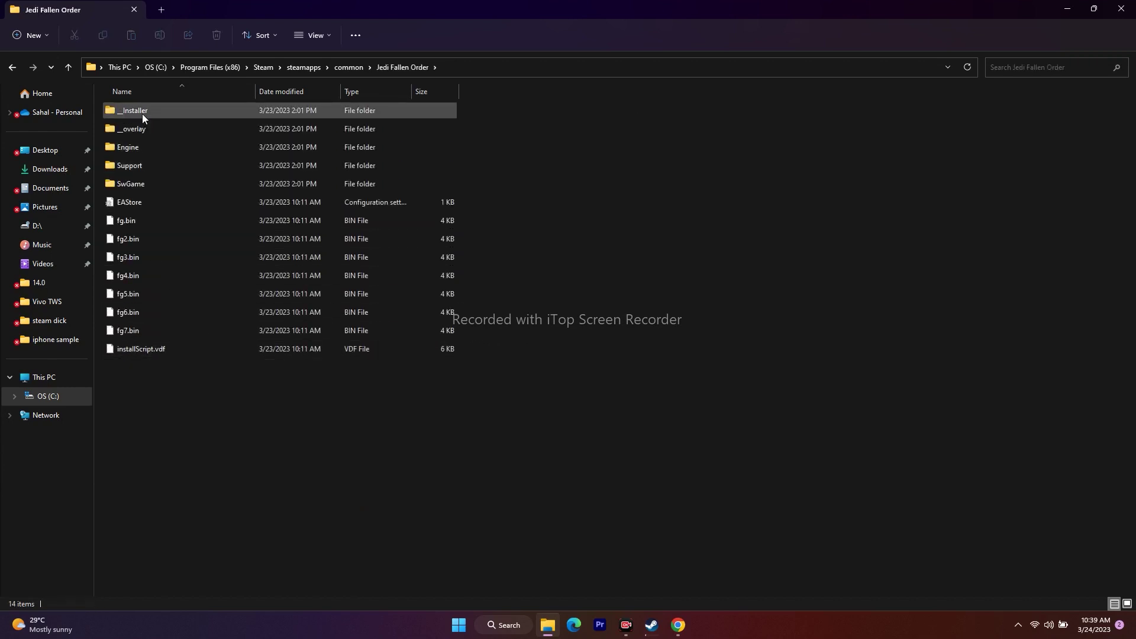
{"action": "double_click", "coordinate": [139, 112]}
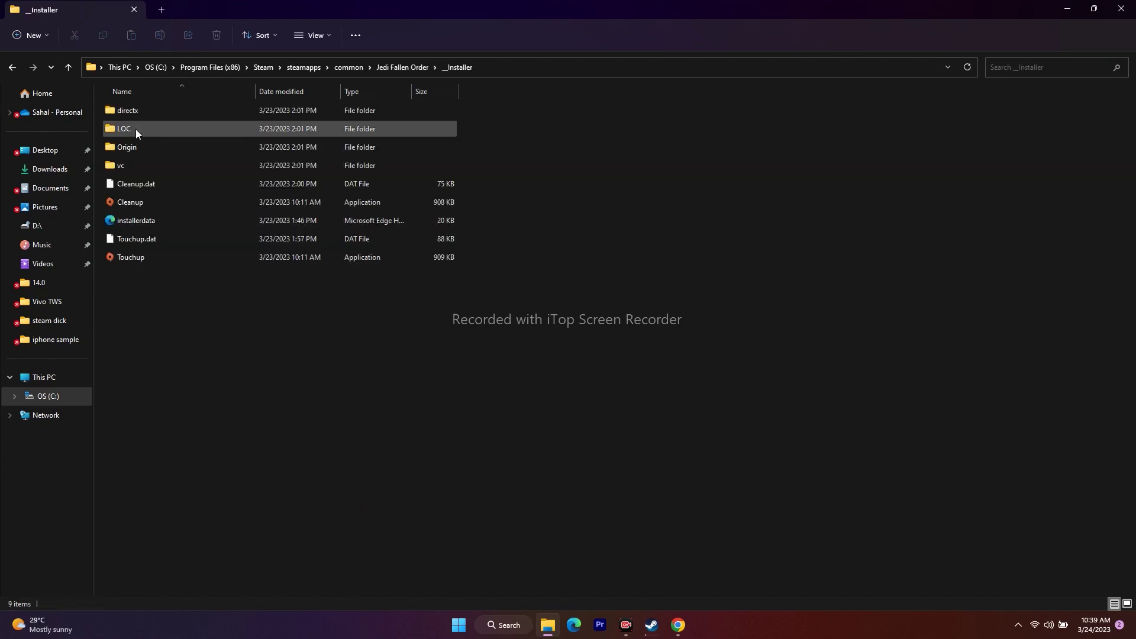
{"action": "left_click", "coordinate": [13, 68]}
{"action": "double_click", "coordinate": [124, 130]}
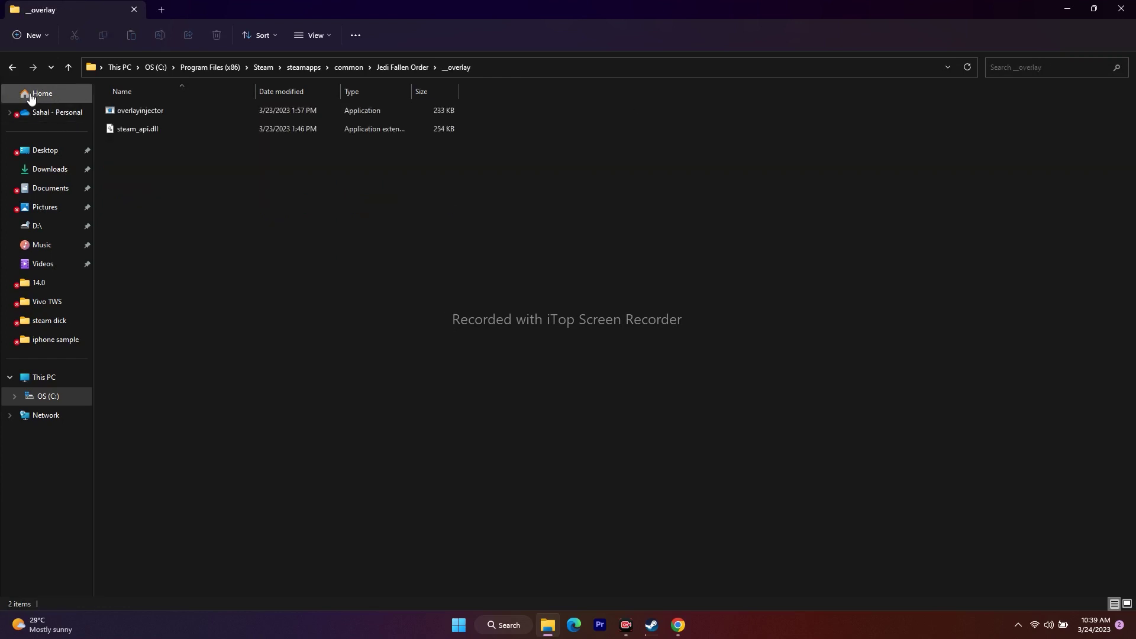
{"action": "left_click", "coordinate": [11, 68]}
- Explore Engine > Binaries, including ThirdParty and Win64, then return to the game folder
{"action": "double_click", "coordinate": [136, 149]}
{"action": "double_click", "coordinate": [139, 115]}
{"action": "double_click", "coordinate": [141, 115]}
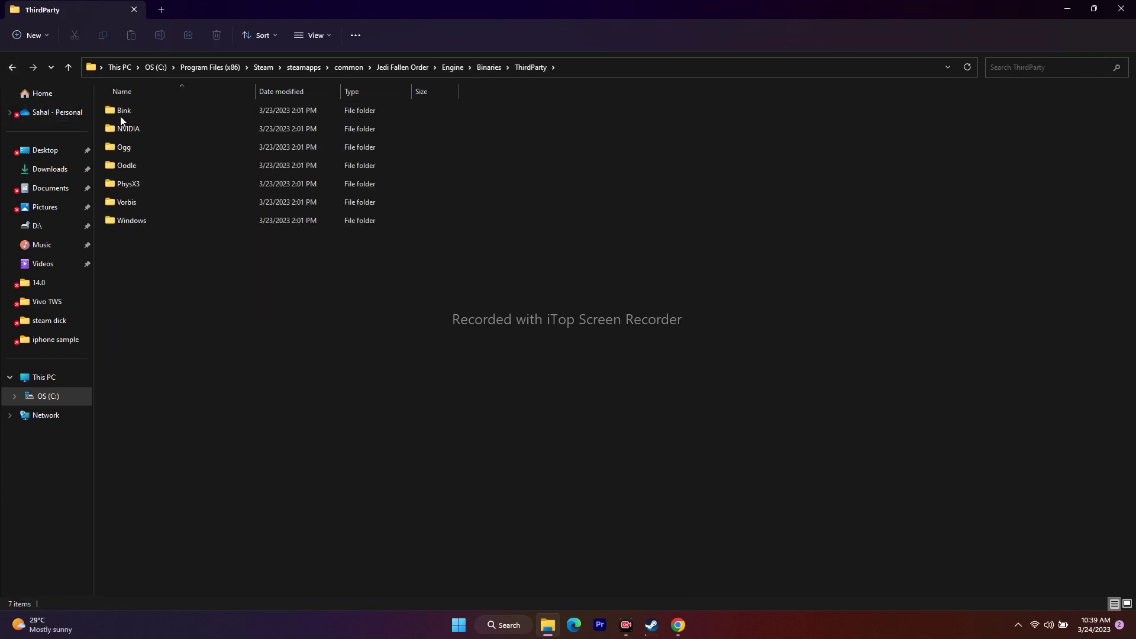
{"action": "left_click", "coordinate": [12, 67]}
{"action": "left_click", "coordinate": [130, 128]}
{"action": "double_click", "coordinate": [130, 127]}
{"action": "left_click", "coordinate": [12, 67]}
{"action": "left_click", "coordinate": [12, 67]}
{"action": "left_click", "coordinate": [12, 68]}
- Check the Support folder, then open SwGame\Binaries\Win64 holding starwarsjedifallenorder
{"action": "double_click", "coordinate": [153, 161]}
{"action": "left_click", "coordinate": [143, 111]}
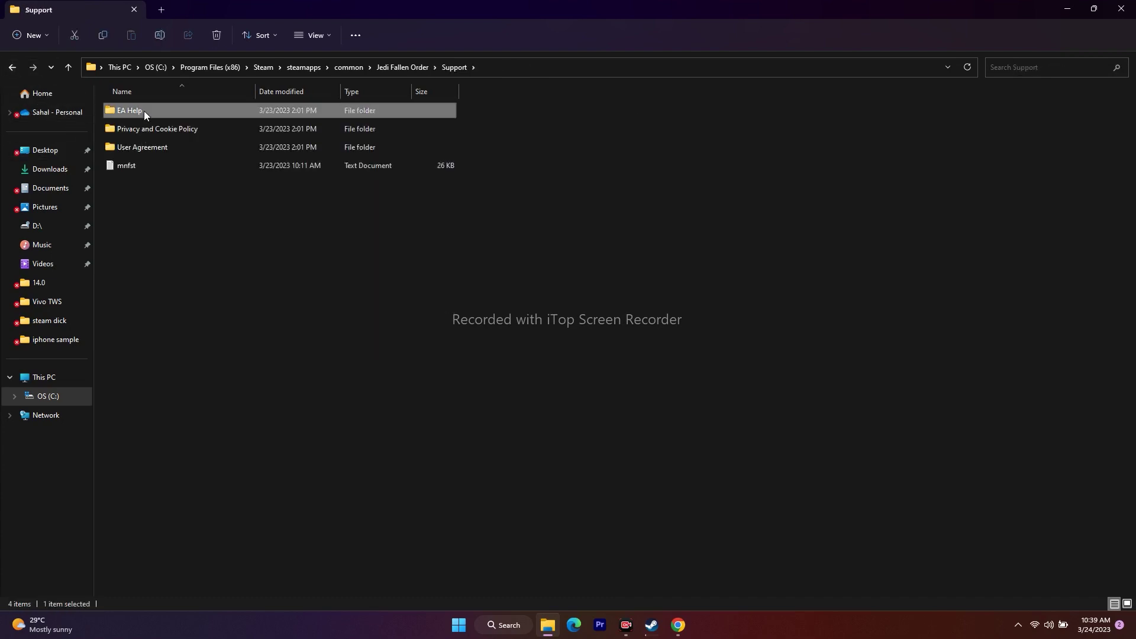
{"action": "left_click", "coordinate": [12, 67]}
{"action": "double_click", "coordinate": [155, 184]}
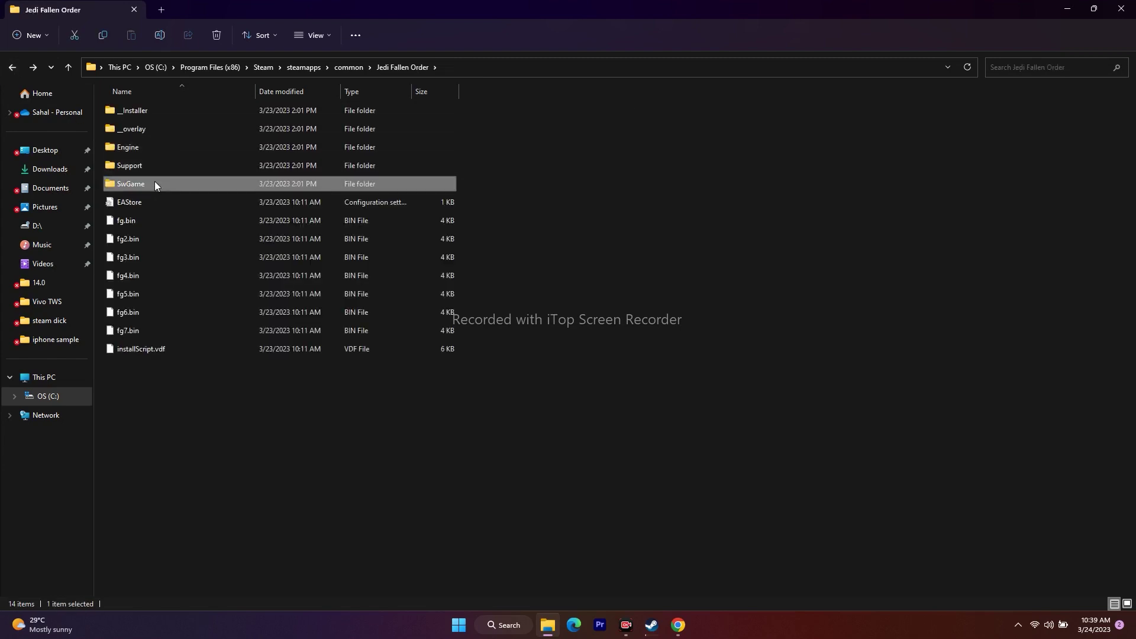
{"action": "double_click", "coordinate": [144, 113]}
{"action": "double_click", "coordinate": [130, 111]}
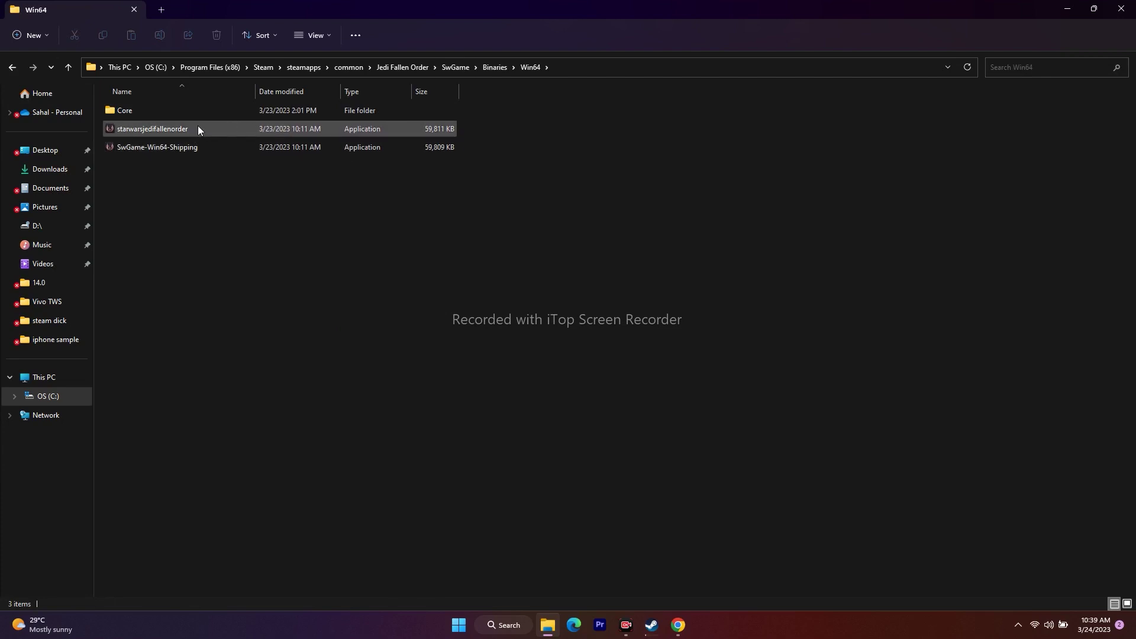
{"action": "mouse_move", "coordinate": [197, 129]}
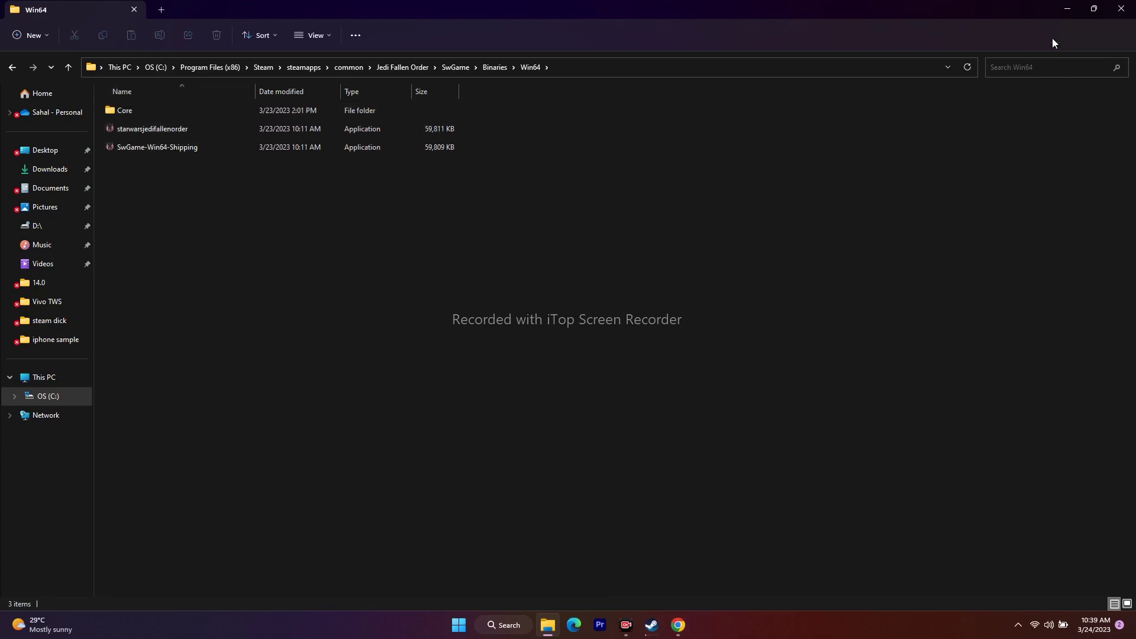
- Back in Steam, browse Jedi: Fallen Order's local files from its Properties
{"action": "left_click", "coordinate": [1064, 10]}
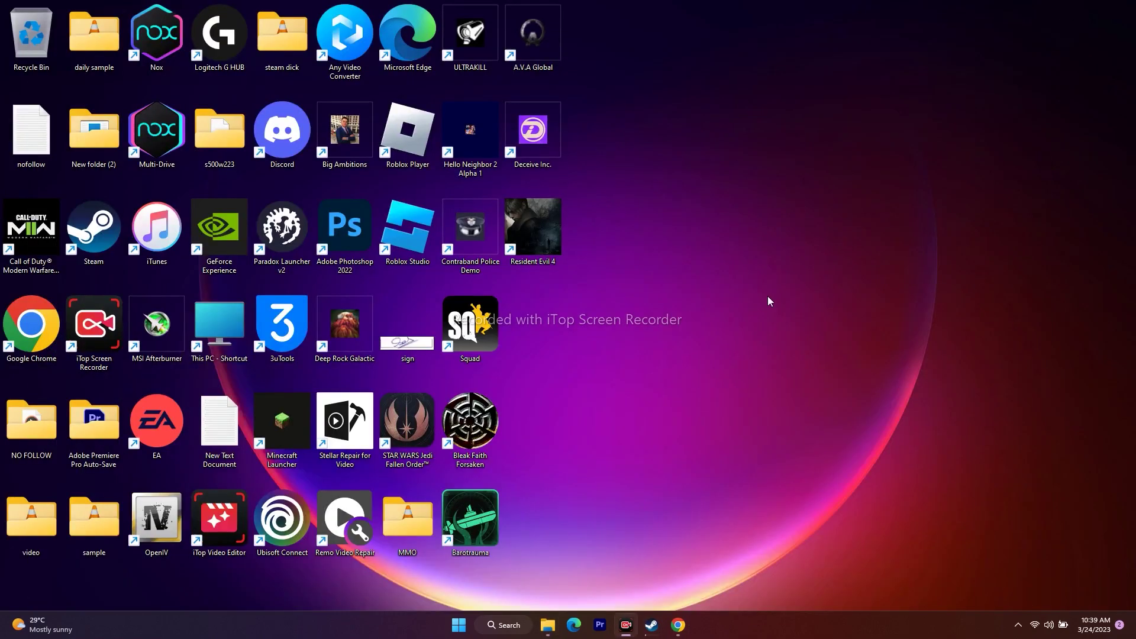
{"action": "left_click", "coordinate": [652, 623]}
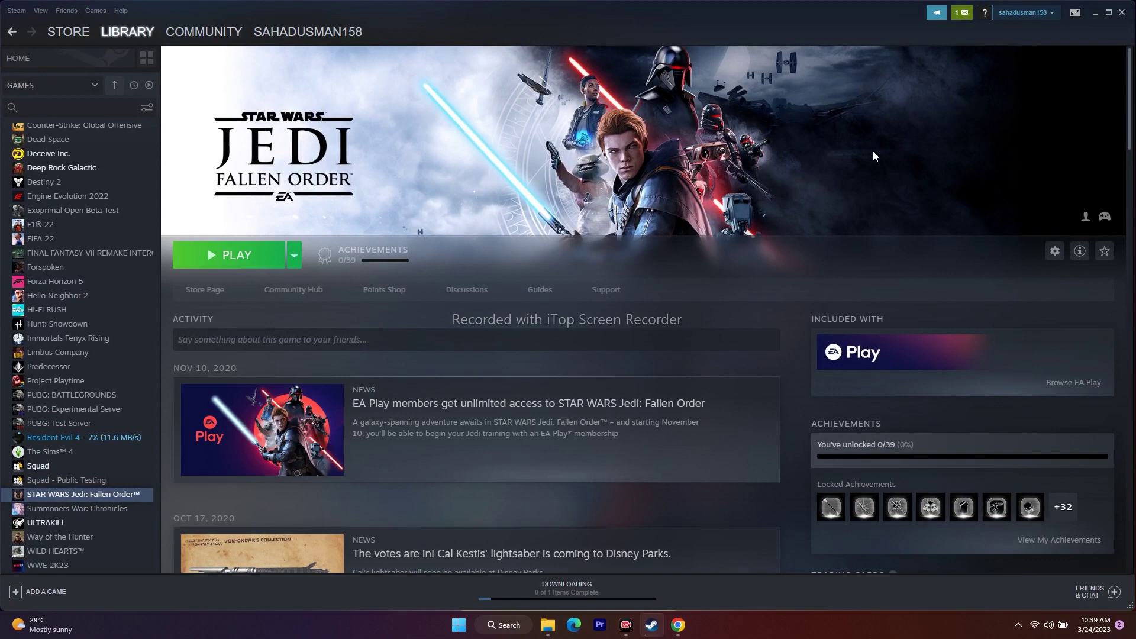
{"action": "right_click", "coordinate": [110, 497]}
{"action": "left_click", "coordinate": [127, 487]}
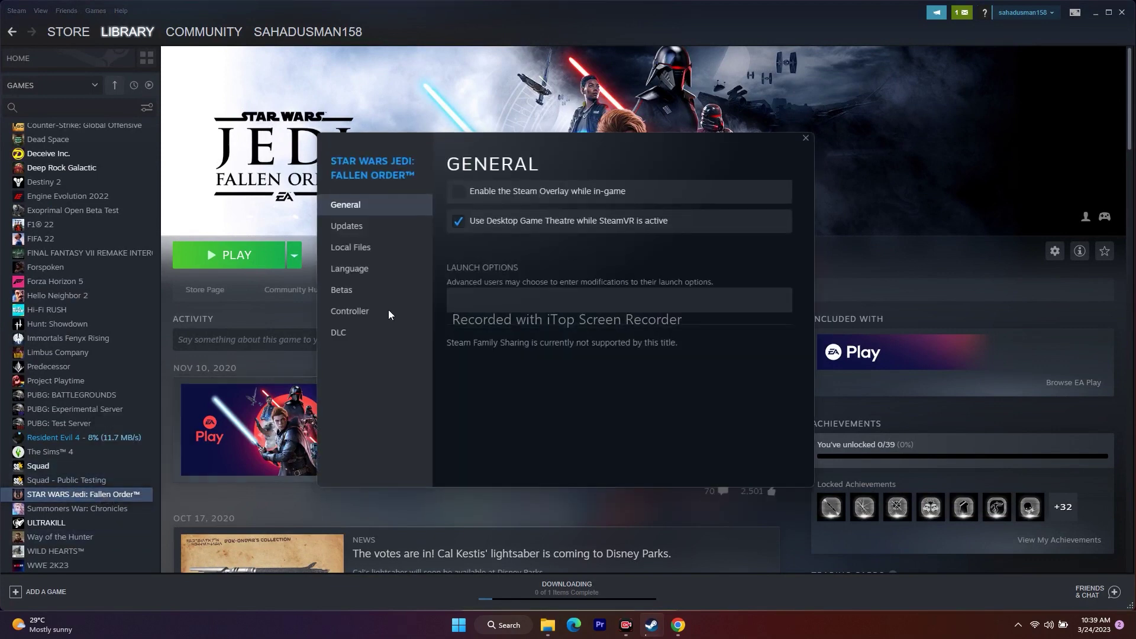
{"action": "left_click", "coordinate": [367, 247]}
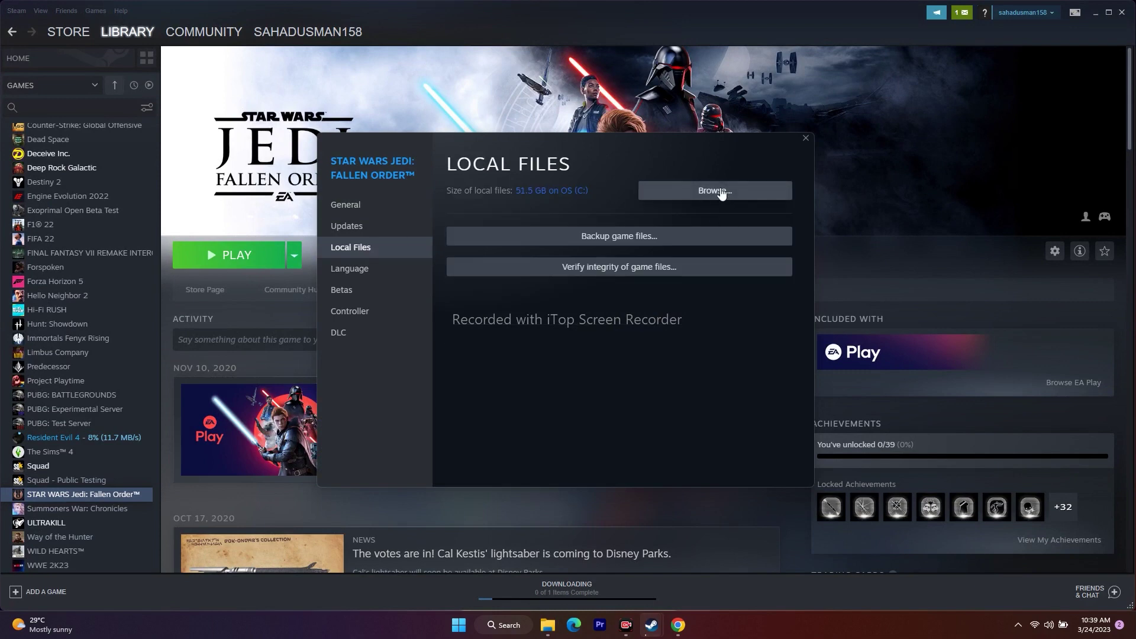
{"action": "left_click", "coordinate": [753, 195]}
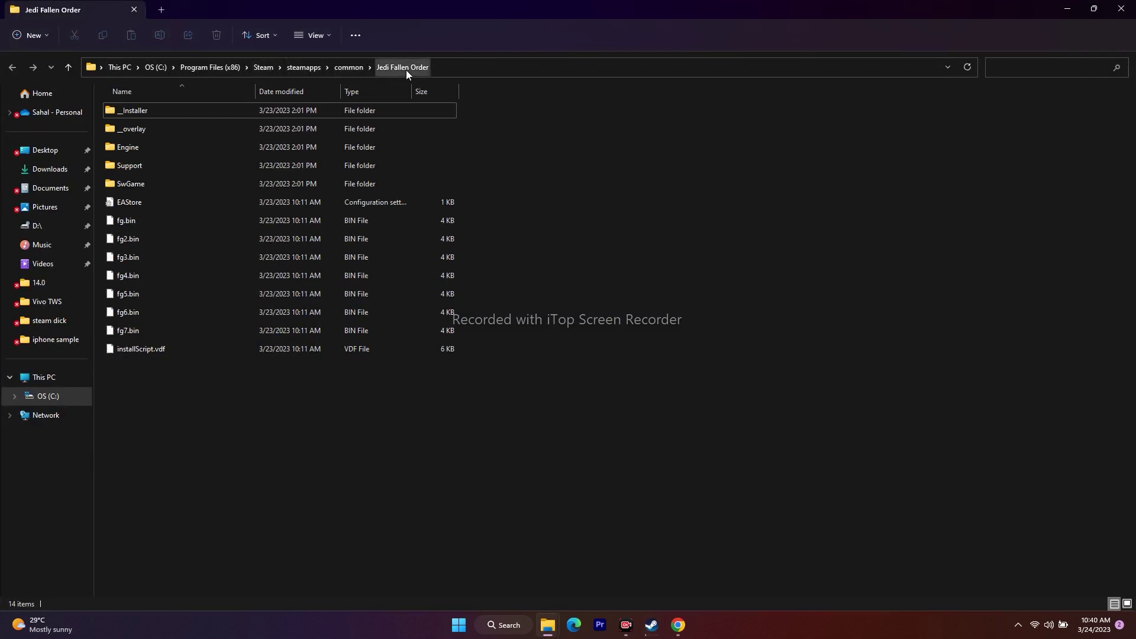
- Browse SwGame\Binaries\Win64 and back, then close Explorer and Steam's properties dialog
{"action": "double_click", "coordinate": [144, 183]}
{"action": "double_click", "coordinate": [151, 112]}
{"action": "double_click", "coordinate": [151, 112]}
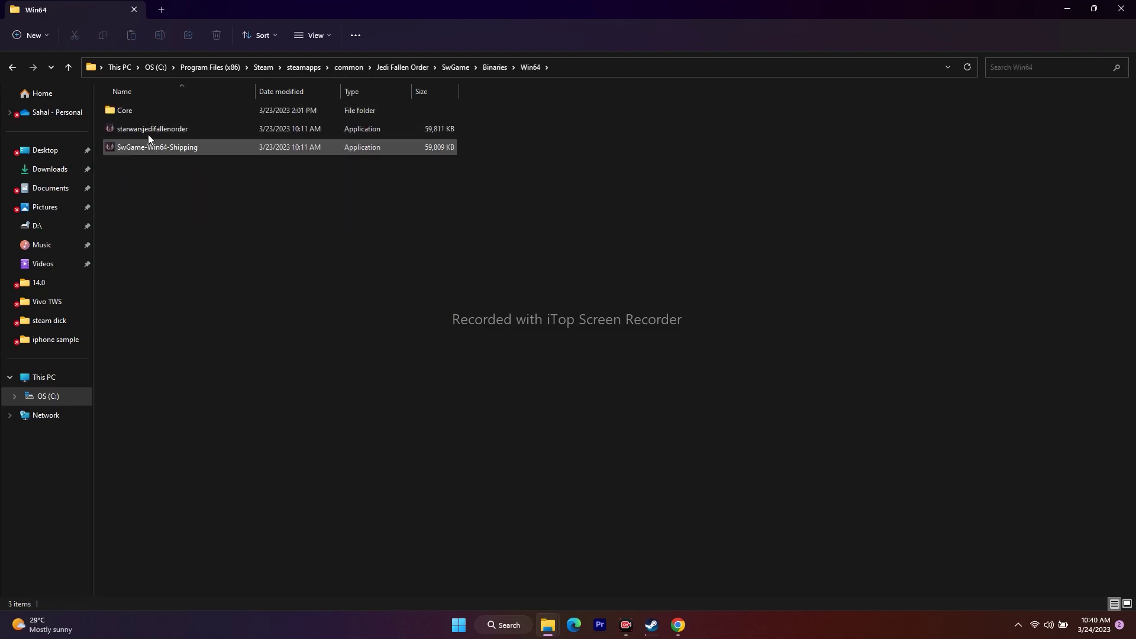
{"action": "left_click", "coordinate": [12, 66]}
{"action": "left_click", "coordinate": [12, 67]}
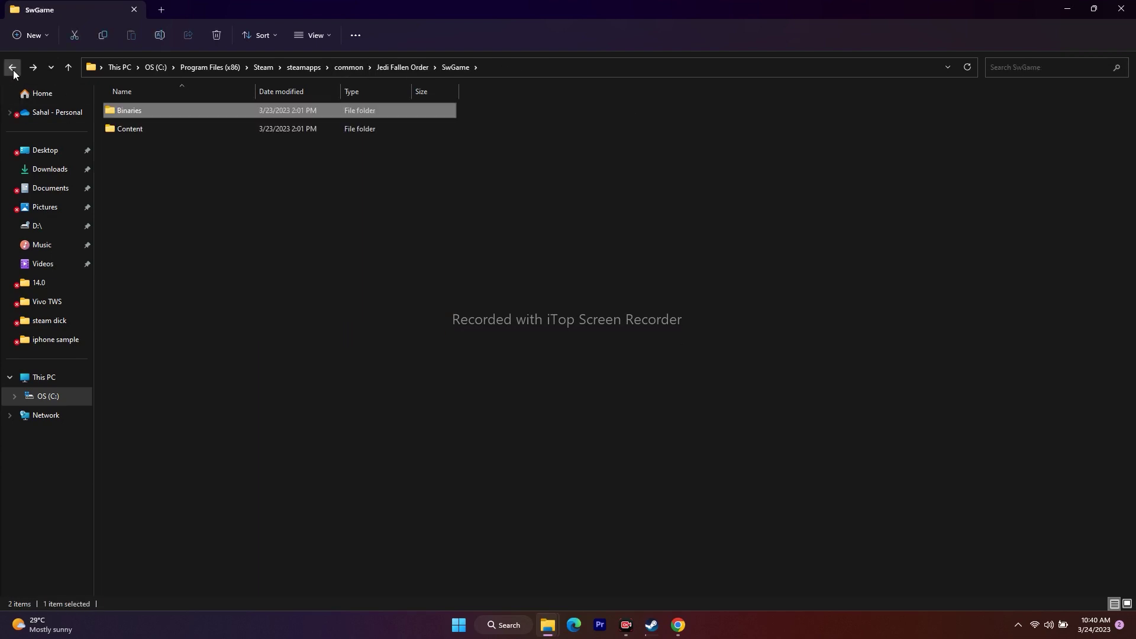
{"action": "left_click", "coordinate": [11, 67]}
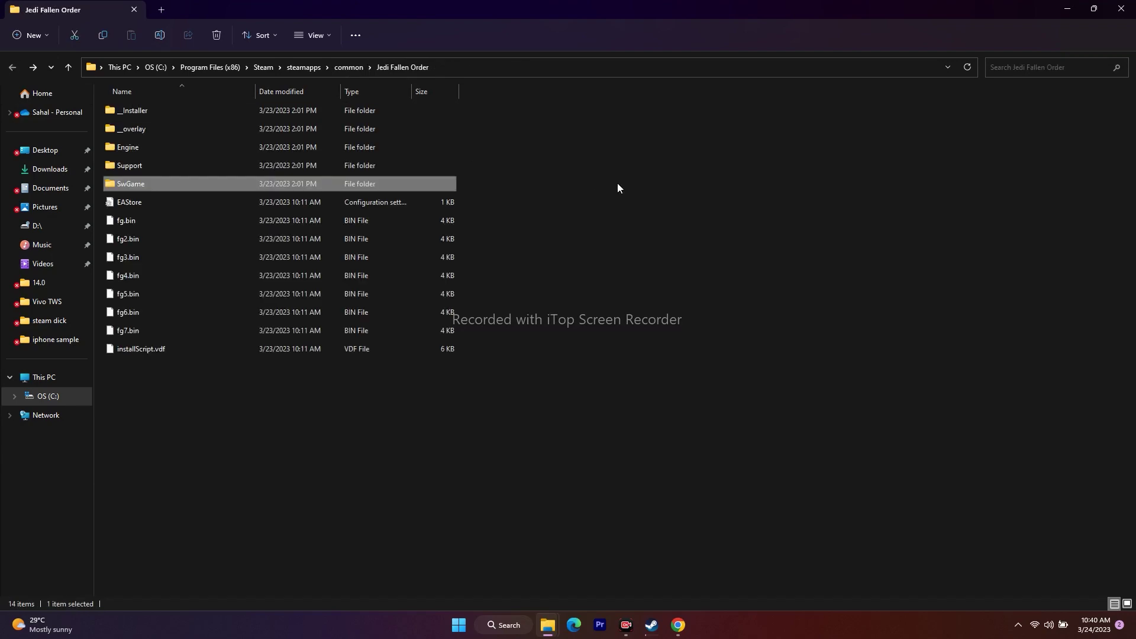
{"action": "left_click", "coordinate": [1121, 8]}
{"action": "left_click", "coordinate": [804, 139]}
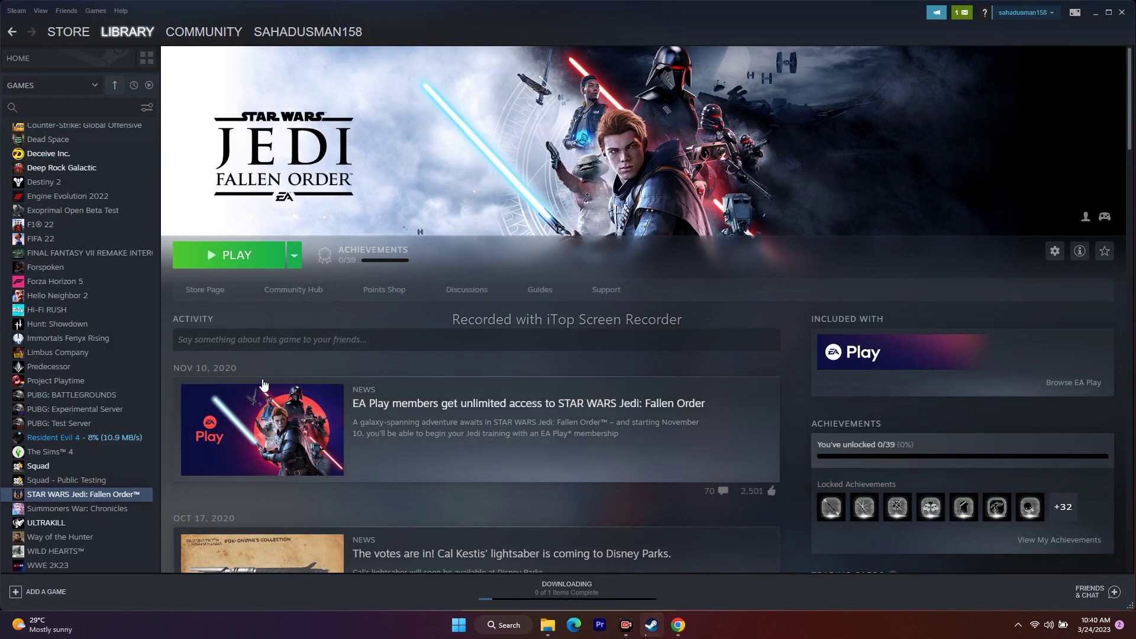
- Browse the game's local files from Steam again and open SwGame\Binaries\Win64
{"action": "right_click", "coordinate": [112, 494]}
{"action": "left_click", "coordinate": [148, 484]}
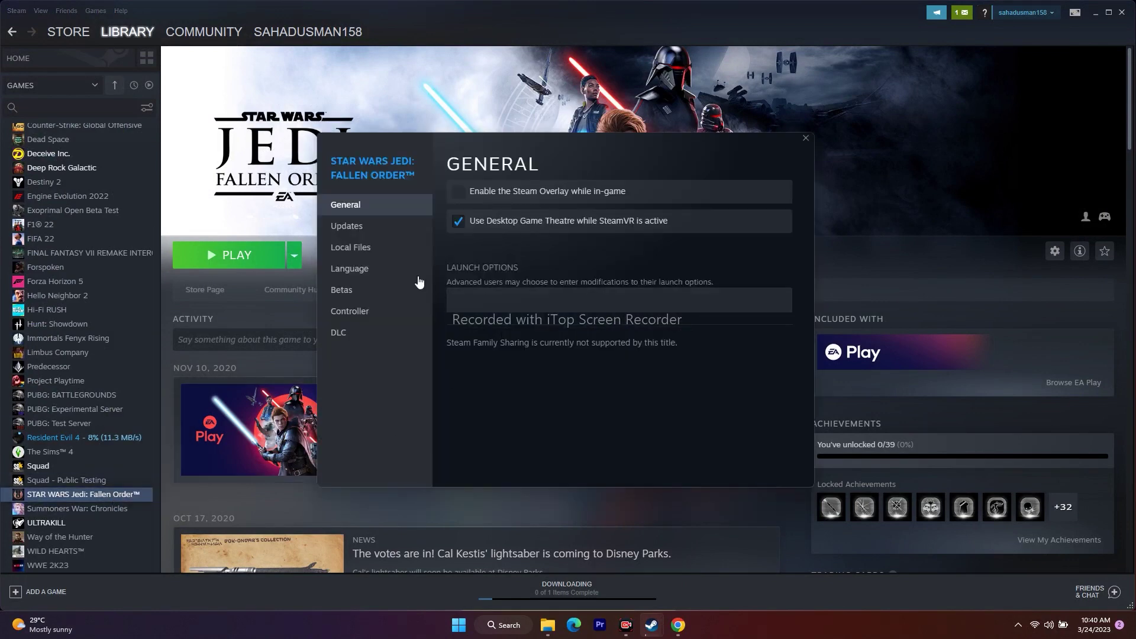
{"action": "left_click", "coordinate": [375, 248]}
{"action": "left_click", "coordinate": [701, 195]}
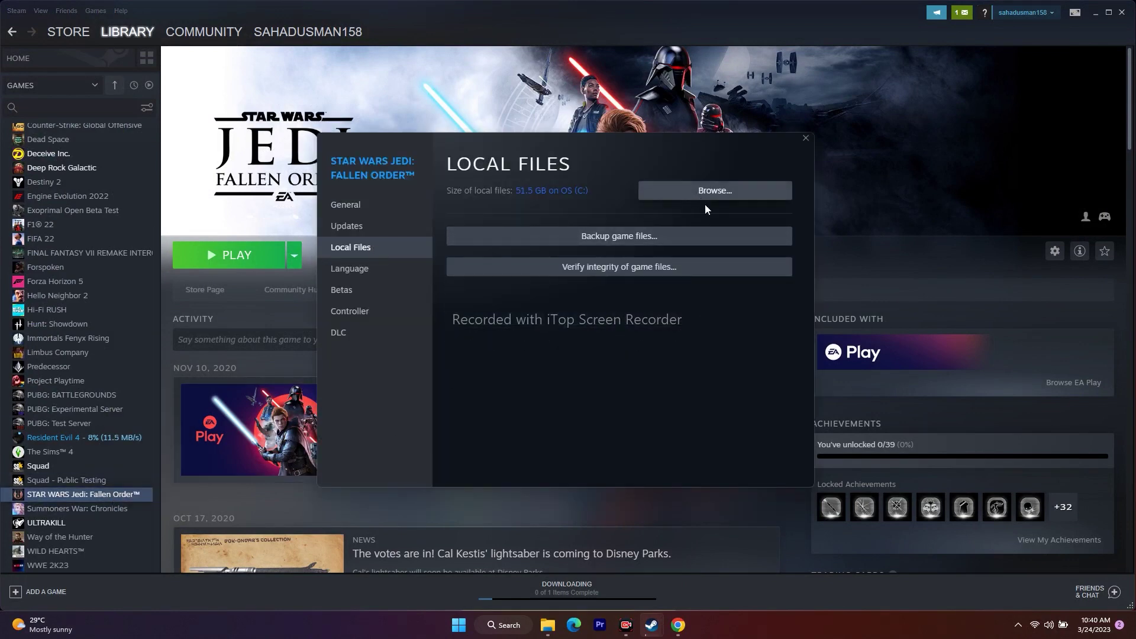
{"action": "double_click", "coordinate": [123, 185]}
{"action": "double_click", "coordinate": [127, 110]}
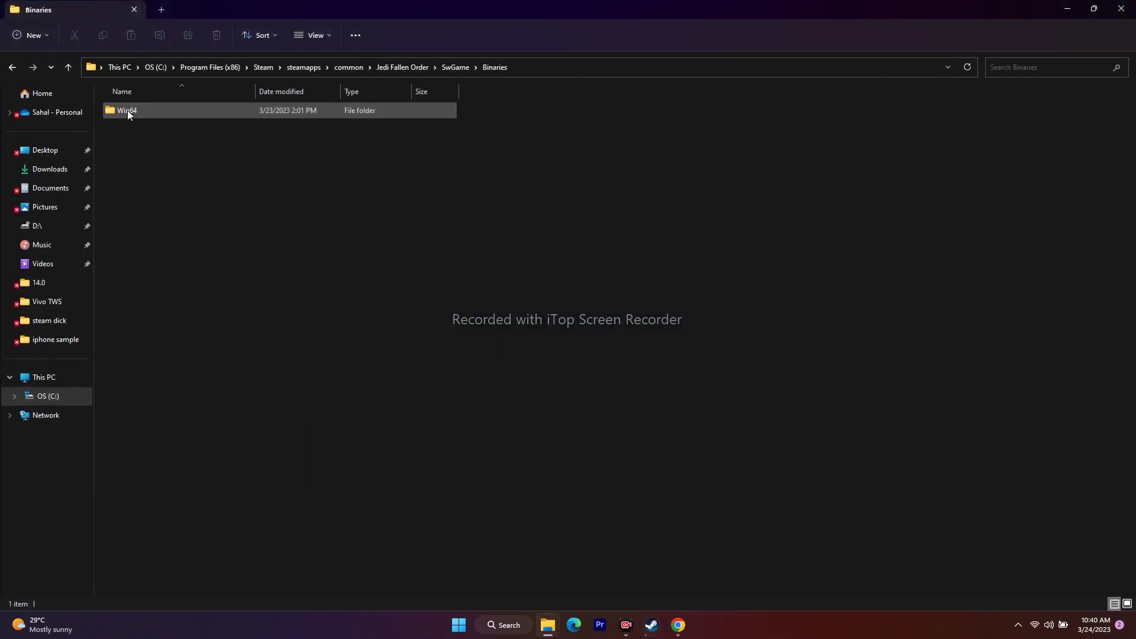
{"action": "double_click", "coordinate": [137, 112]}
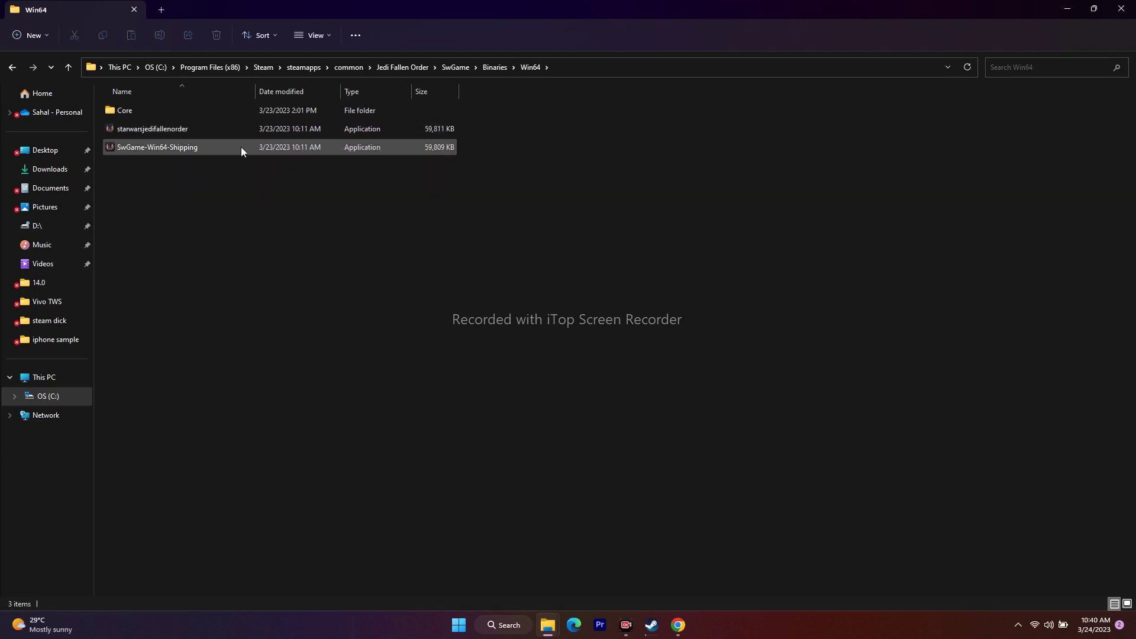
- Tick 'Run this program as an administrator' on starwarsjedifallenorder's Compatibility tab and apply
{"action": "left_click", "coordinate": [175, 128]}
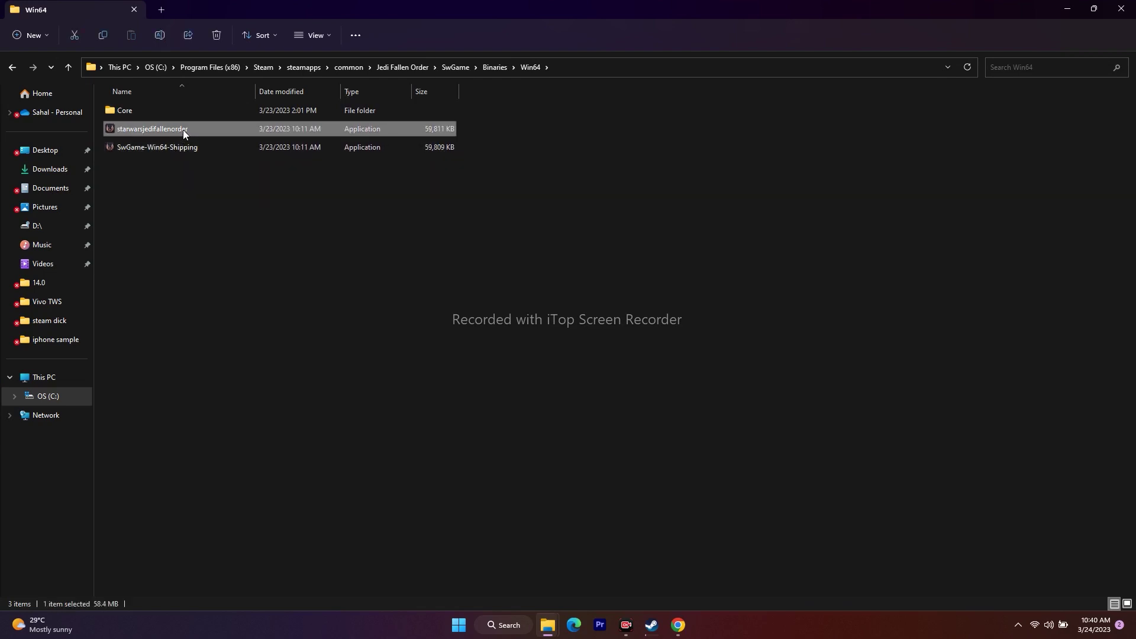
{"action": "right_click", "coordinate": [183, 129]}
{"action": "left_click", "coordinate": [221, 348]}
{"action": "left_click", "coordinate": [255, 334]}
{"action": "left_click_drag", "start_coordinate": [314, 283], "coordinate": [553, 204]}
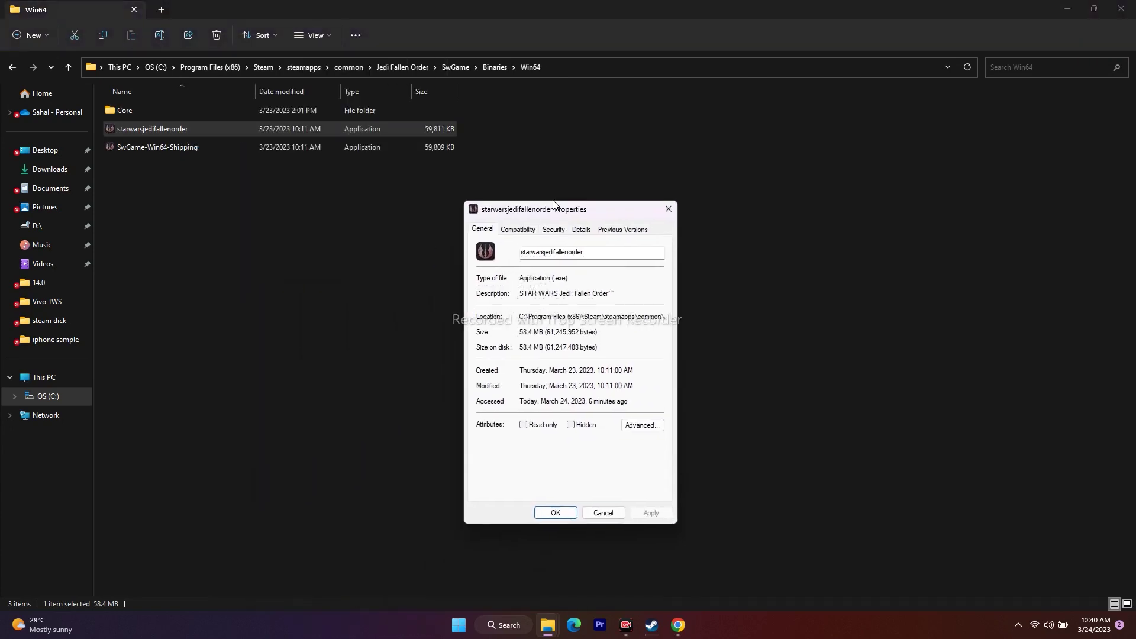
{"action": "left_click", "coordinate": [512, 231]}
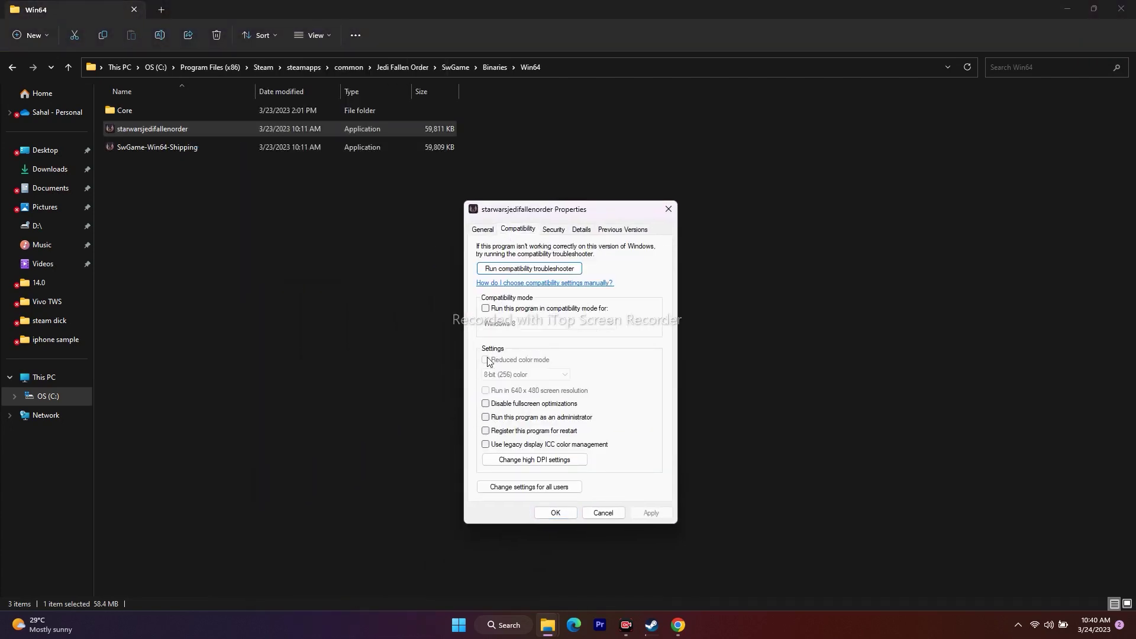
{"action": "left_click", "coordinate": [486, 417]}
{"action": "left_click", "coordinate": [651, 512]}
{"action": "left_click", "coordinate": [554, 513]}
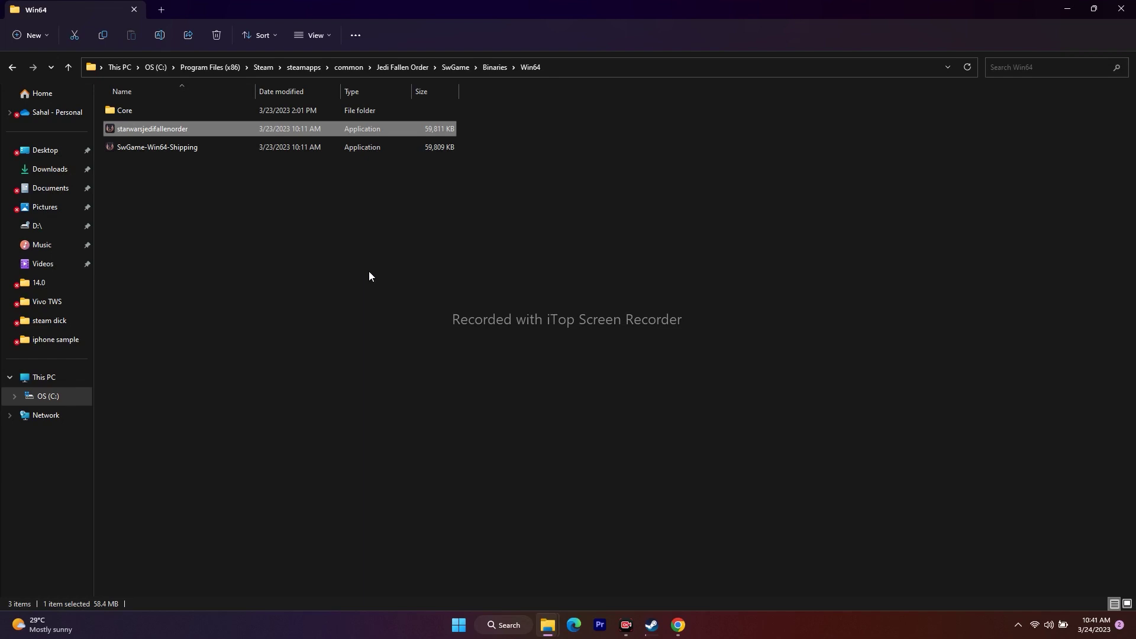
- Enable Windows 7 compatibility mode in starwarsjedifallenorder's properties and apply it
{"action": "right_click", "coordinate": [166, 129]}
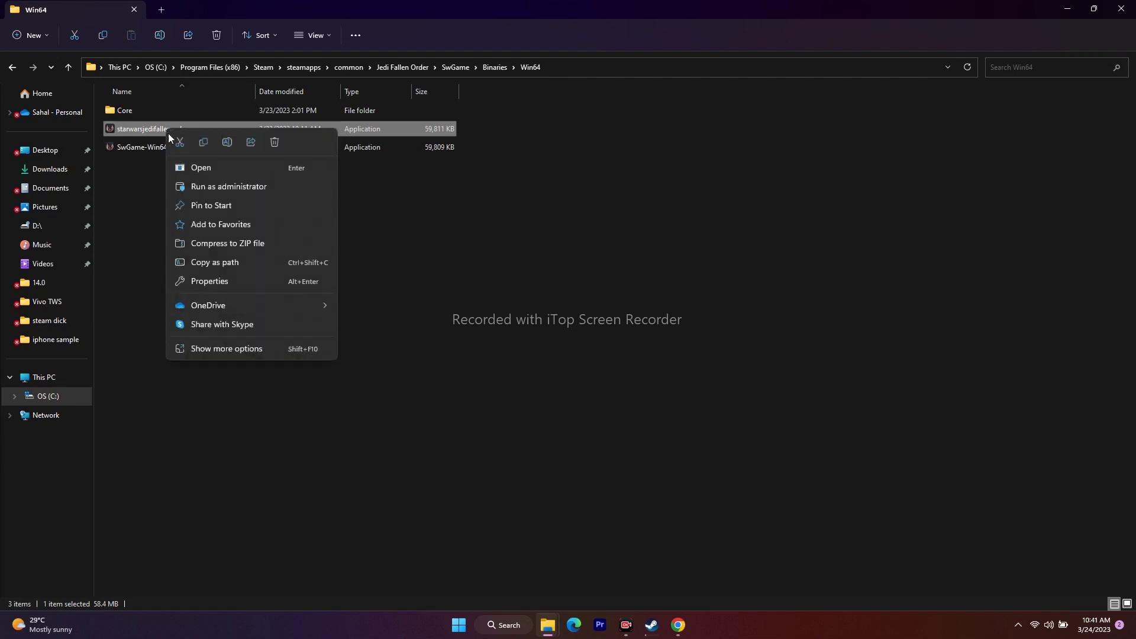
{"action": "left_click", "coordinate": [204, 346]}
{"action": "left_click", "coordinate": [244, 335]}
{"action": "left_click", "coordinate": [262, 310]}
{"action": "left_click_drag", "start_coordinate": [305, 288], "coordinate": [554, 177]}
{"action": "left_click", "coordinate": [479, 384]}
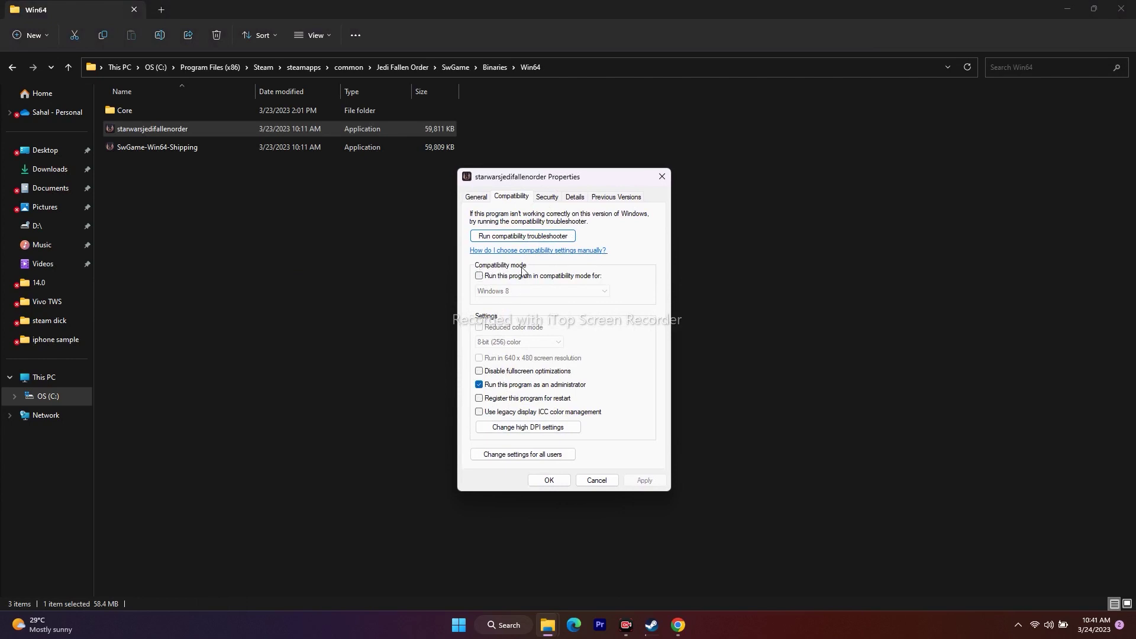
{"action": "left_click", "coordinate": [480, 276]}
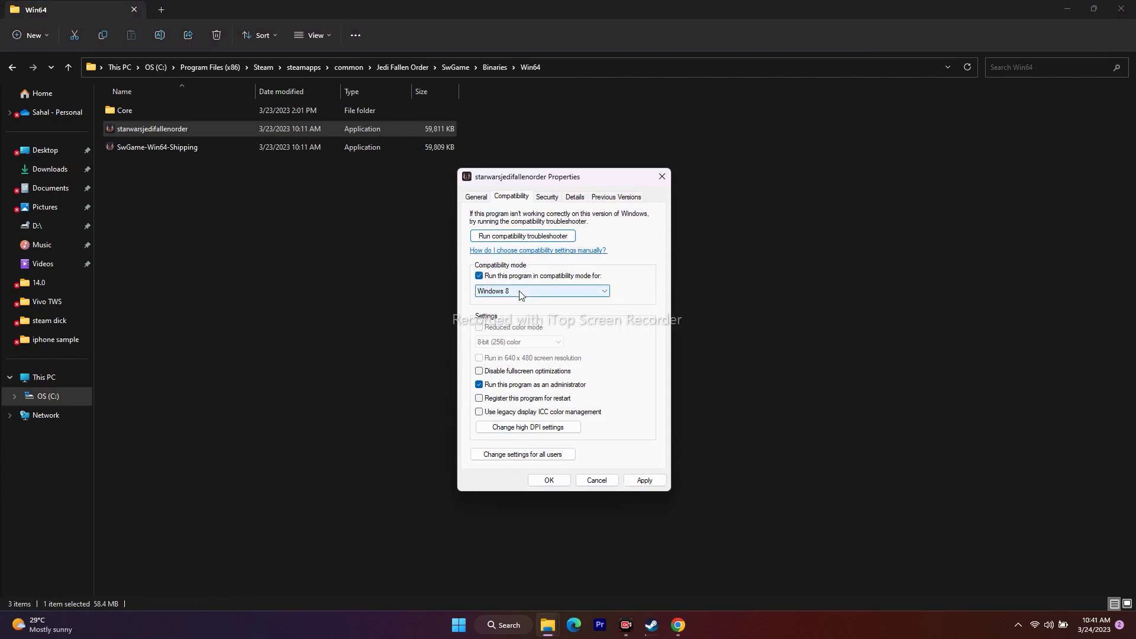
{"action": "left_click", "coordinate": [521, 295]}
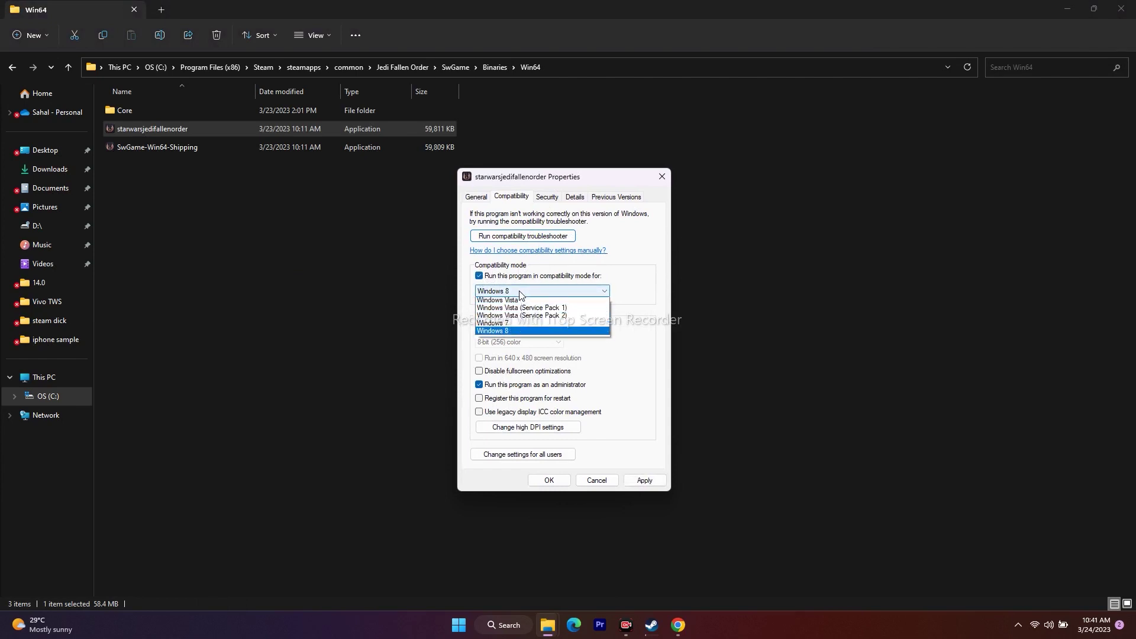
{"action": "left_click", "coordinate": [503, 323]}
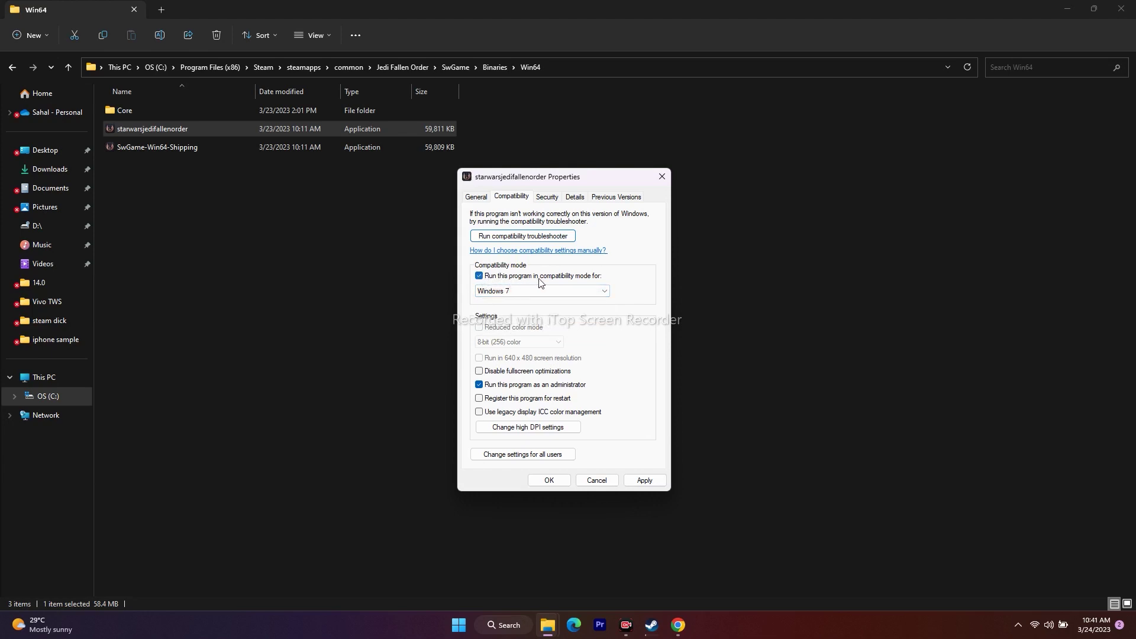
{"action": "left_click", "coordinate": [640, 481]}
{"action": "left_click", "coordinate": [546, 480]}
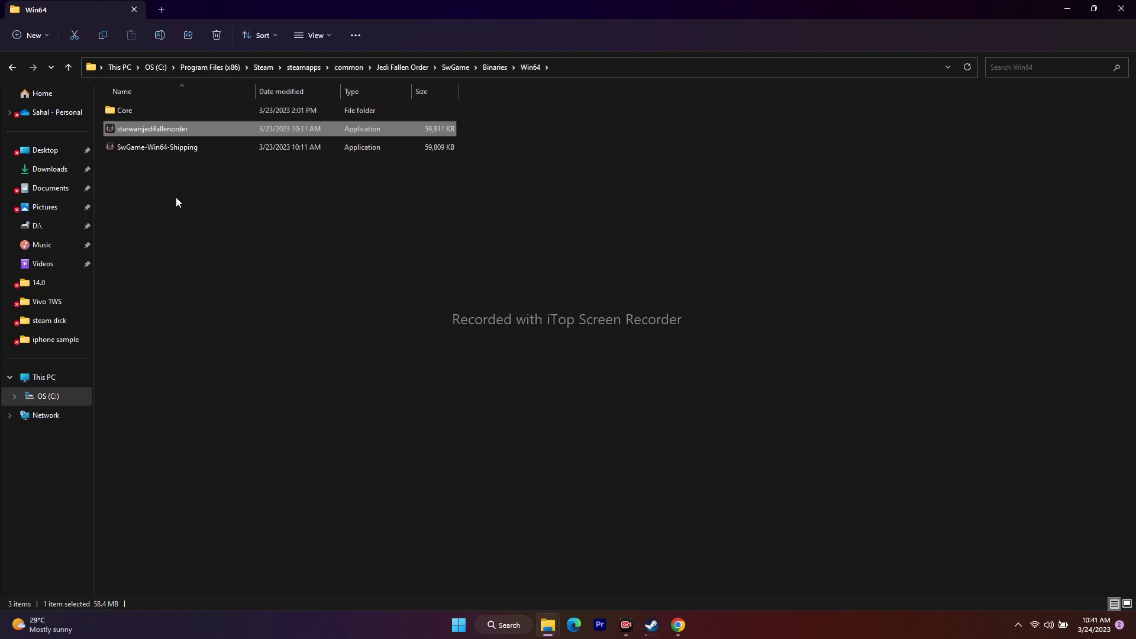
- Uncheck compatibility mode for starwarsjedifallenorder, apply, and close File Explorer
{"action": "right_click", "coordinate": [162, 129]}
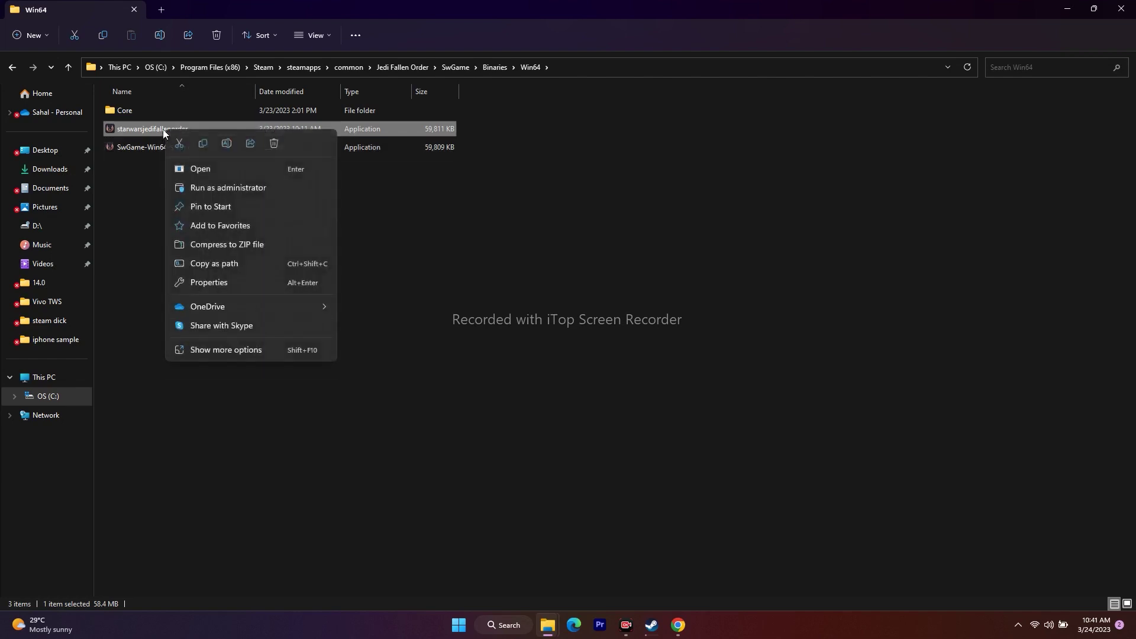
{"action": "left_click", "coordinate": [202, 348]}
{"action": "left_click", "coordinate": [239, 331]}
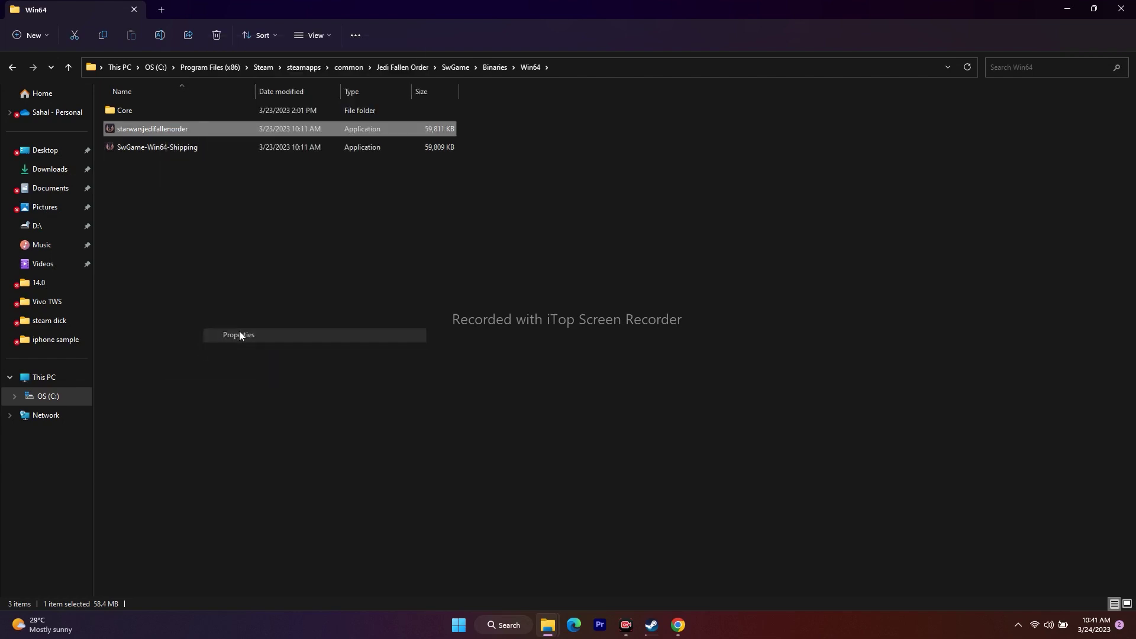
{"action": "left_click", "coordinate": [260, 309]}
{"action": "left_click_drag", "start_coordinate": [289, 293], "coordinate": [380, 165]}
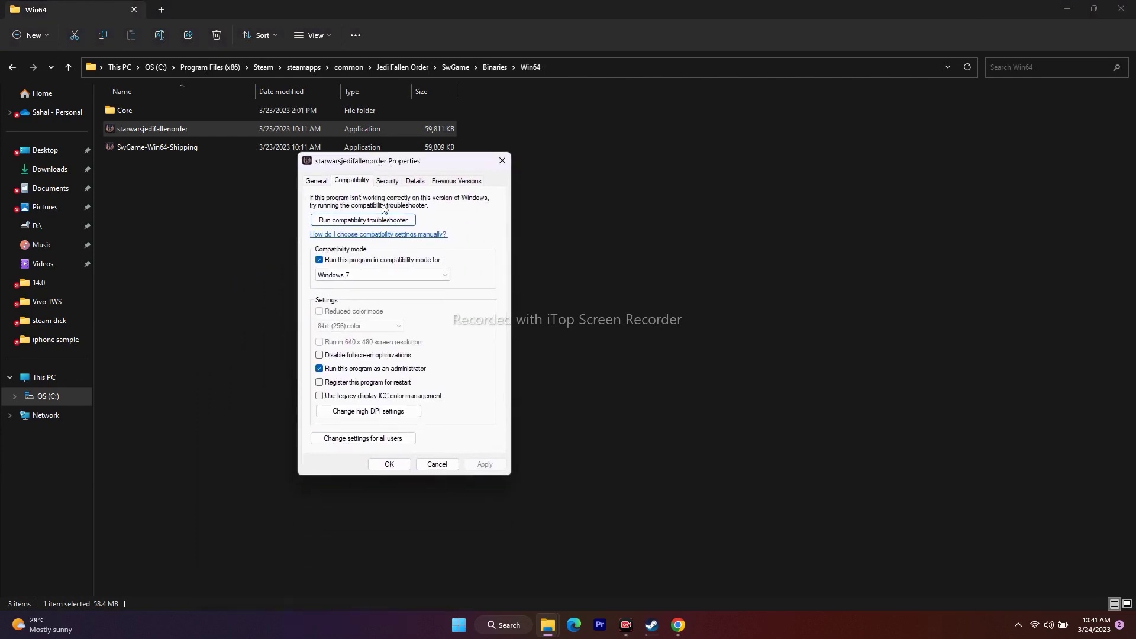
{"action": "left_click", "coordinate": [320, 260]}
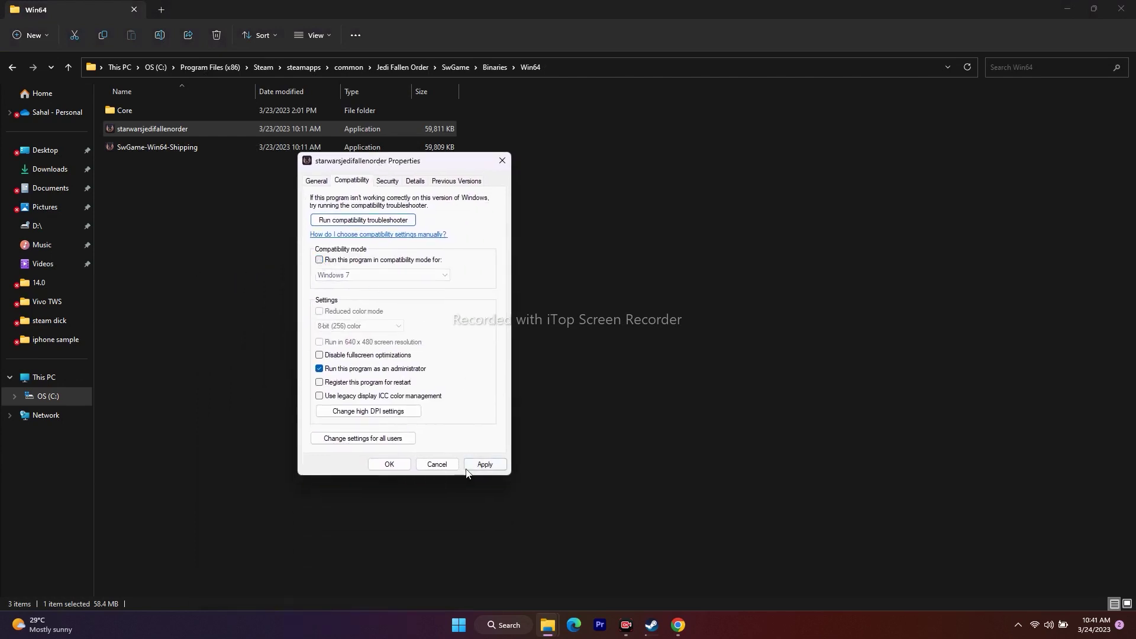
{"action": "left_click", "coordinate": [483, 465]}
{"action": "left_click", "coordinate": [386, 464]}
{"action": "left_click", "coordinate": [1114, 10]}
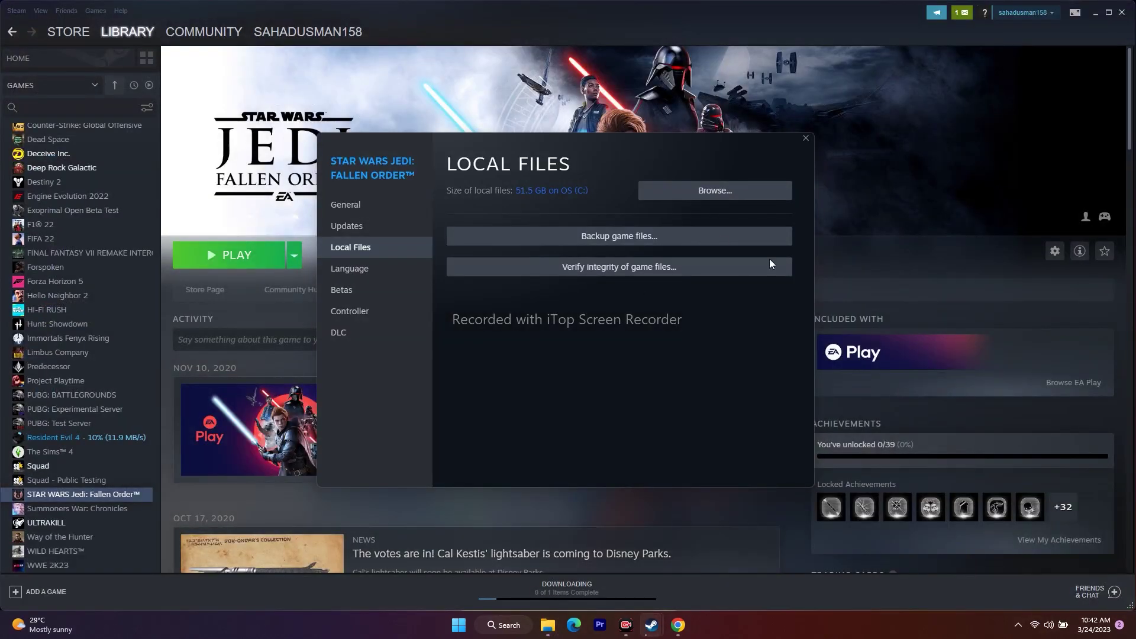
- Close Steam's Local Files properties and minimize the Steam window
{"action": "left_click", "coordinate": [805, 139]}
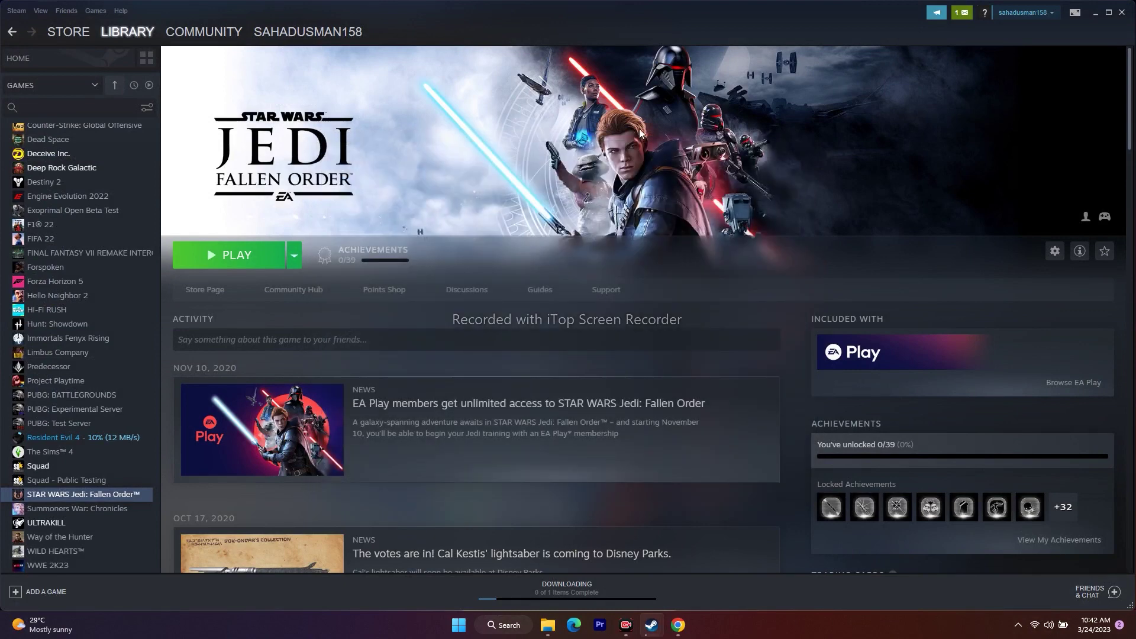
{"action": "left_click", "coordinate": [1096, 12]}
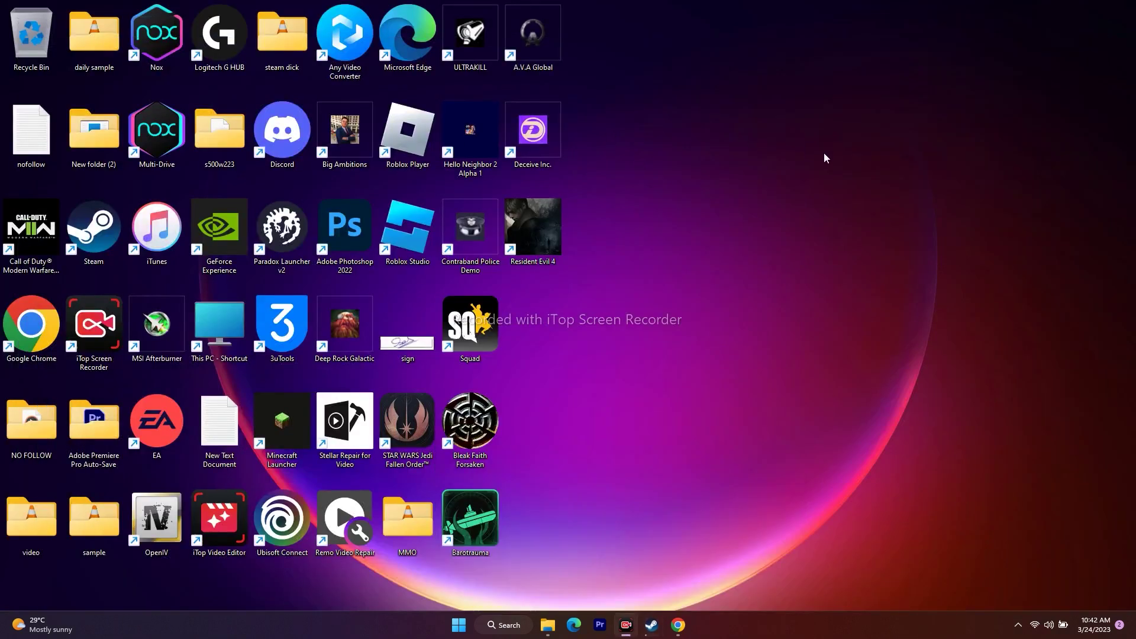
- Open Settings from search and go to Time & language › Language & region
{"action": "left_click", "coordinate": [503, 625]}
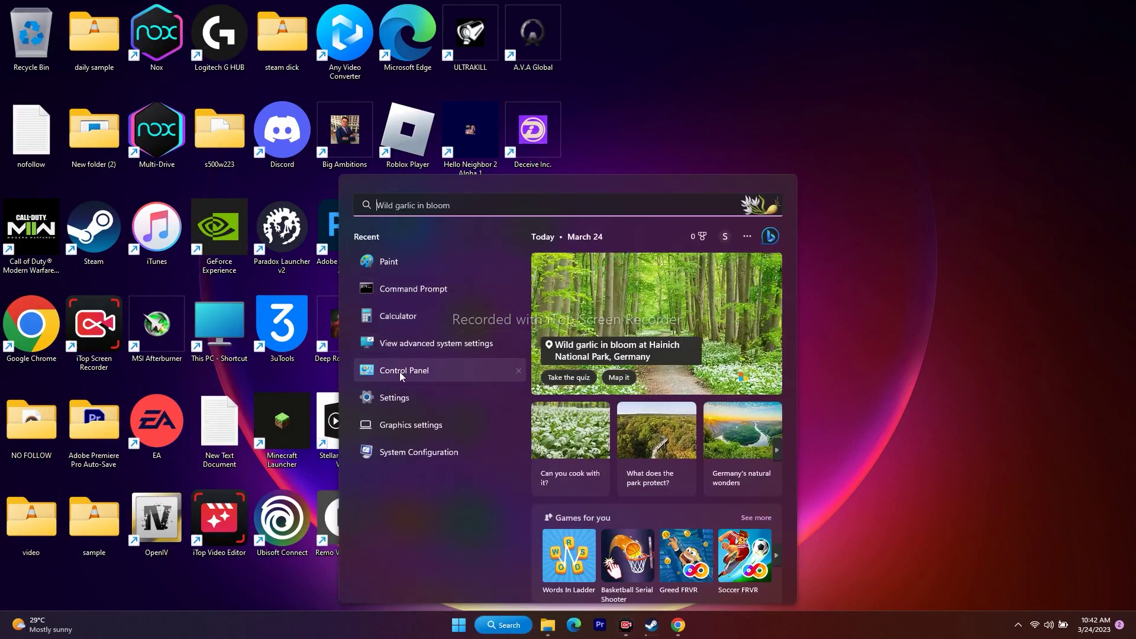
{"action": "left_click", "coordinate": [401, 396]}
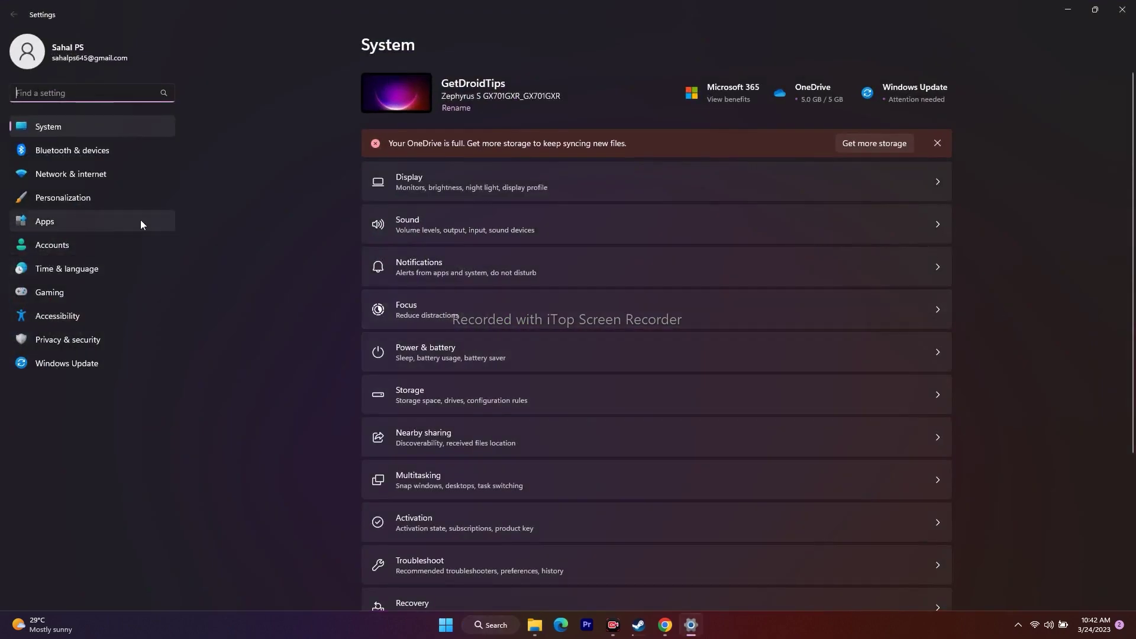
{"action": "left_click", "coordinate": [72, 272]}
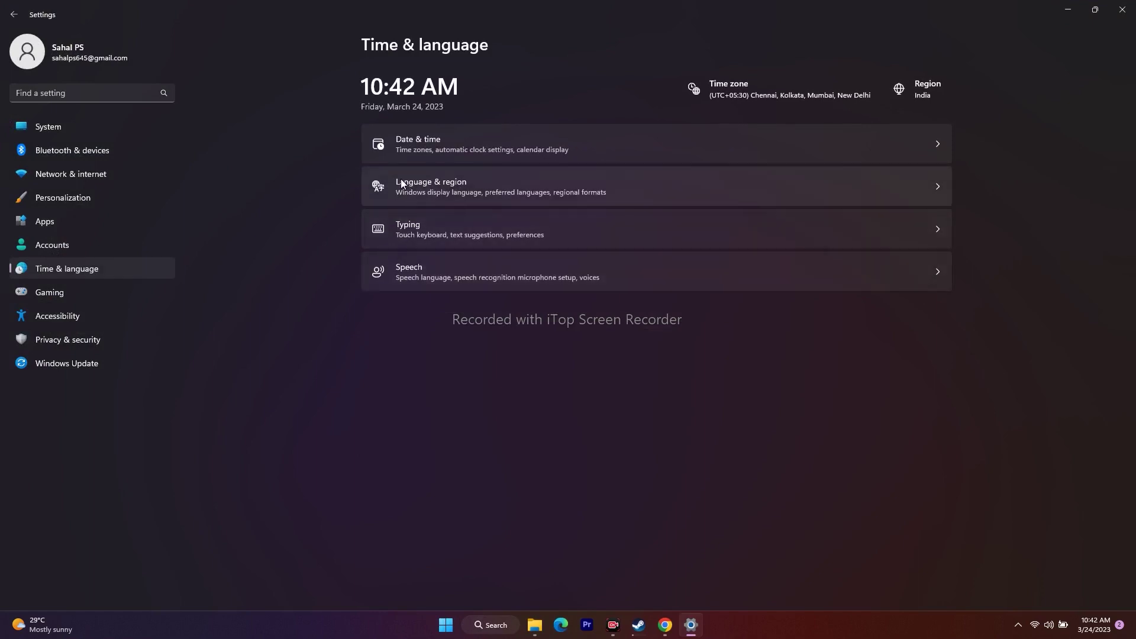
{"action": "left_click", "coordinate": [430, 186]}
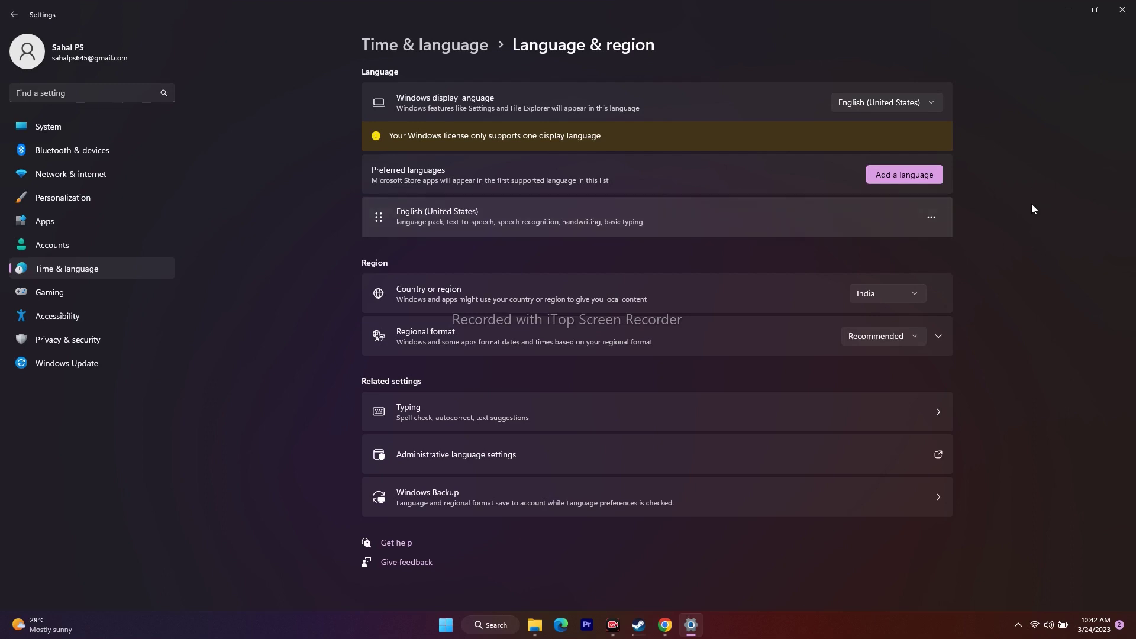
{"action": "left_click", "coordinate": [901, 176]}
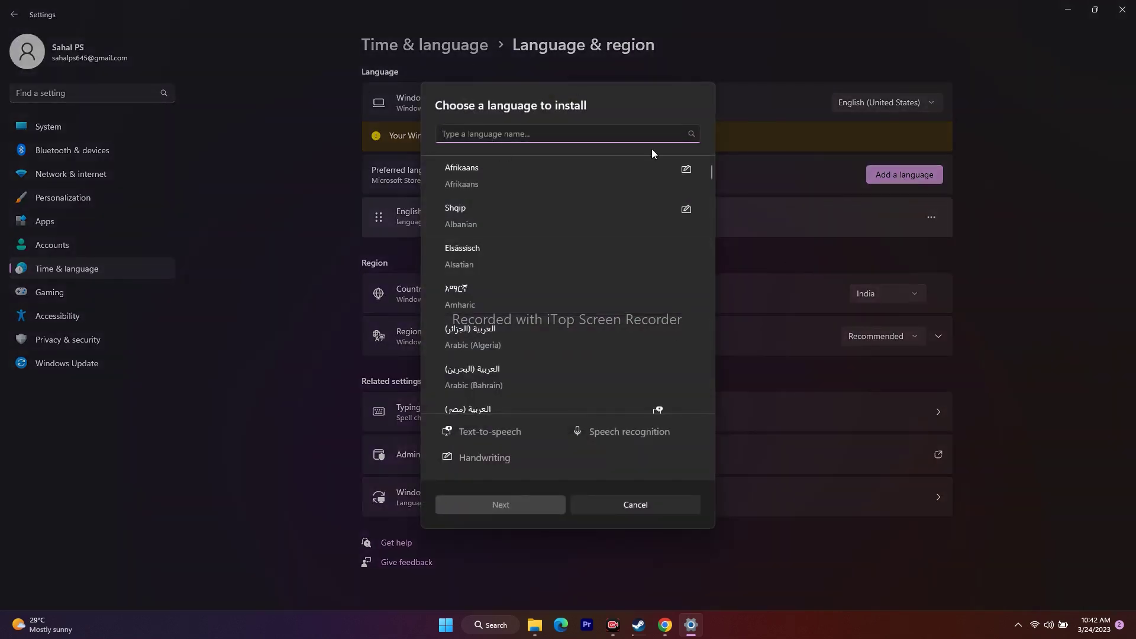
{"action": "left_click", "coordinate": [650, 506]}
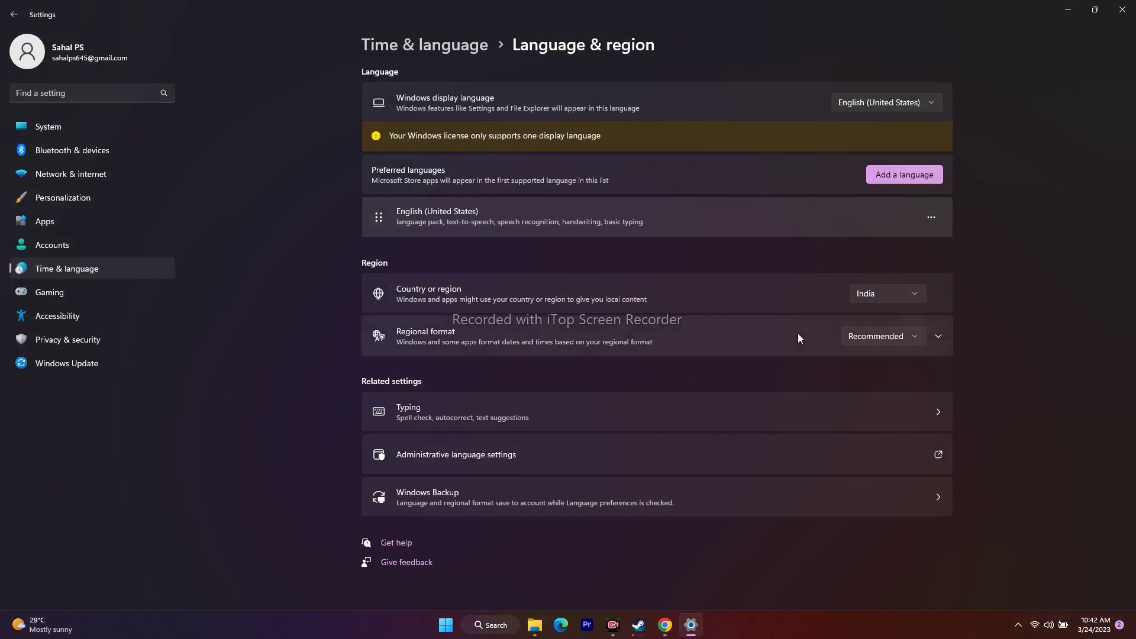
{"action": "left_click", "coordinate": [915, 294]}
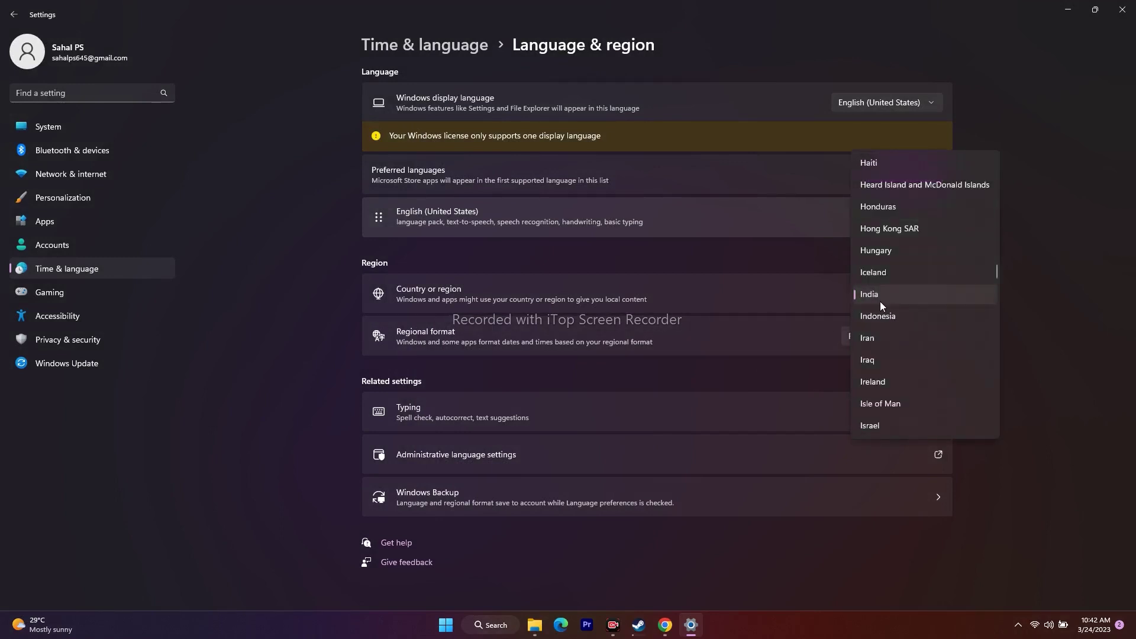
{"action": "left_click", "coordinate": [1061, 296]}
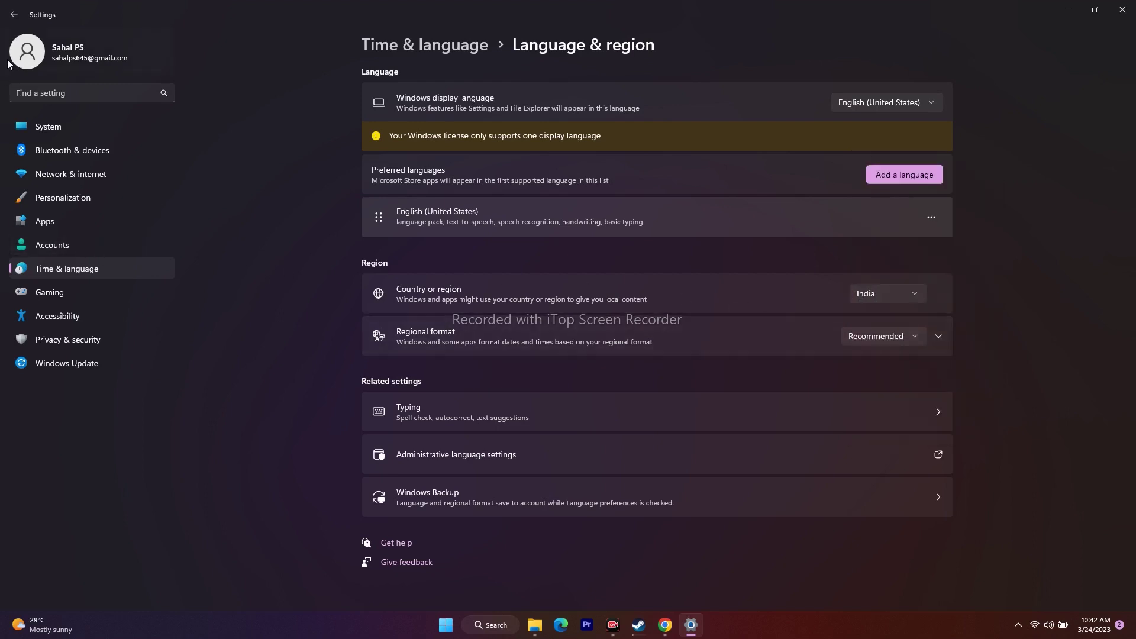
- View the Date & time settings, then close Settings and bring Steam's Jedi: Fallen Order page forward
{"action": "left_click", "coordinate": [13, 14]}
{"action": "left_click", "coordinate": [424, 139]}
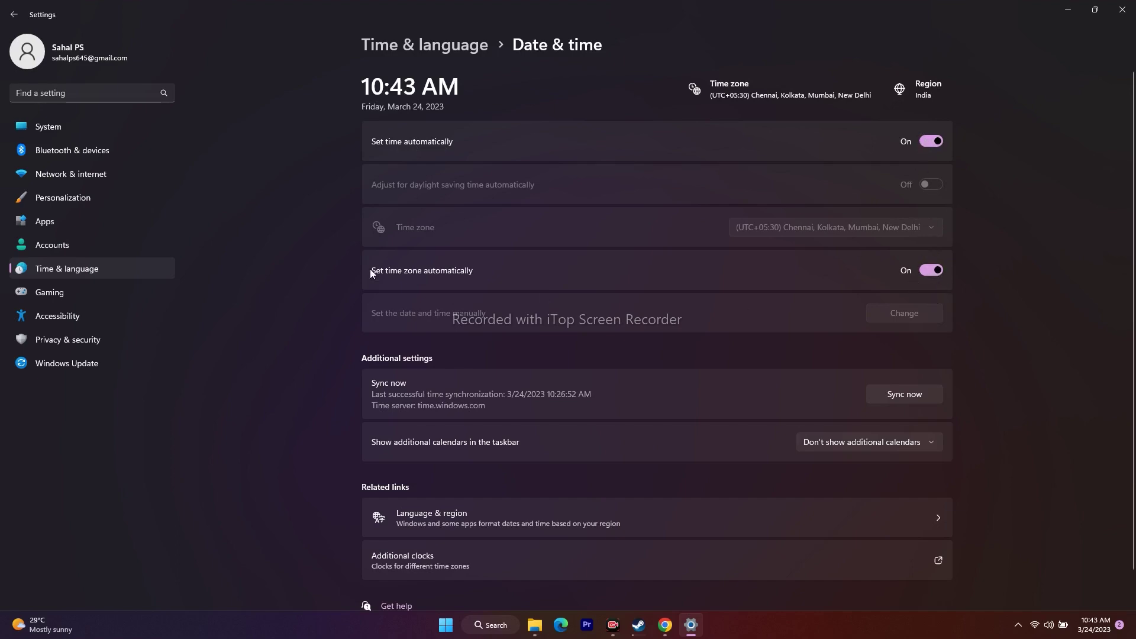
{"action": "left_click", "coordinate": [1123, 10]}
{"action": "left_click", "coordinate": [652, 625]}
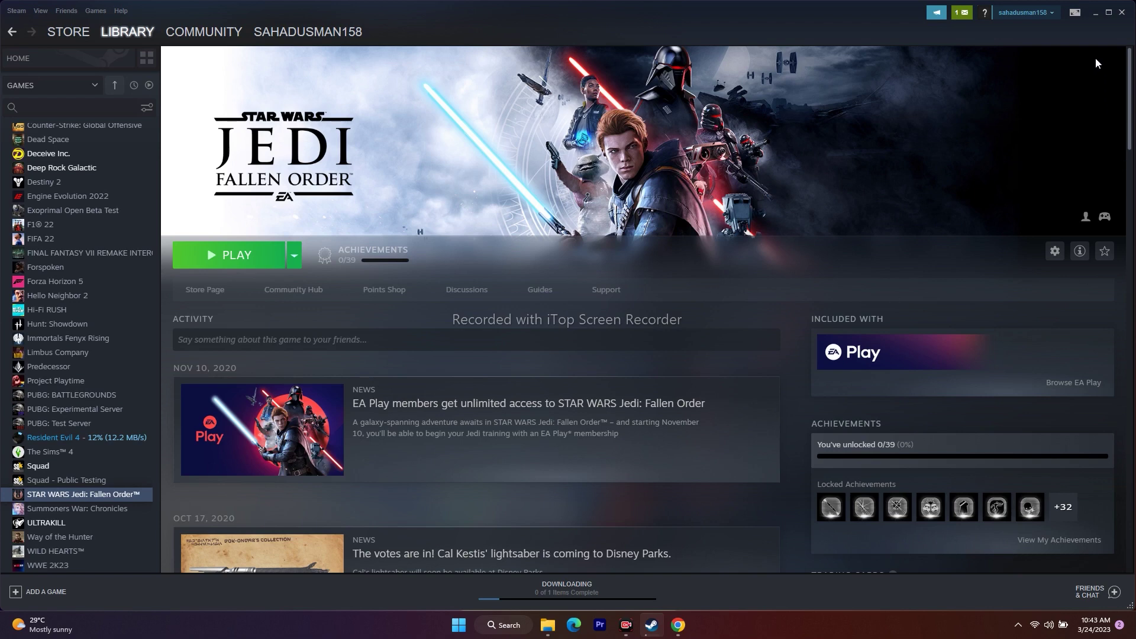
- Minimize Steam, restore the Win64 Explorer window and browse to This PC, then Documents
{"action": "left_click", "coordinate": [1094, 13]}
{"action": "left_click", "coordinate": [546, 618]}
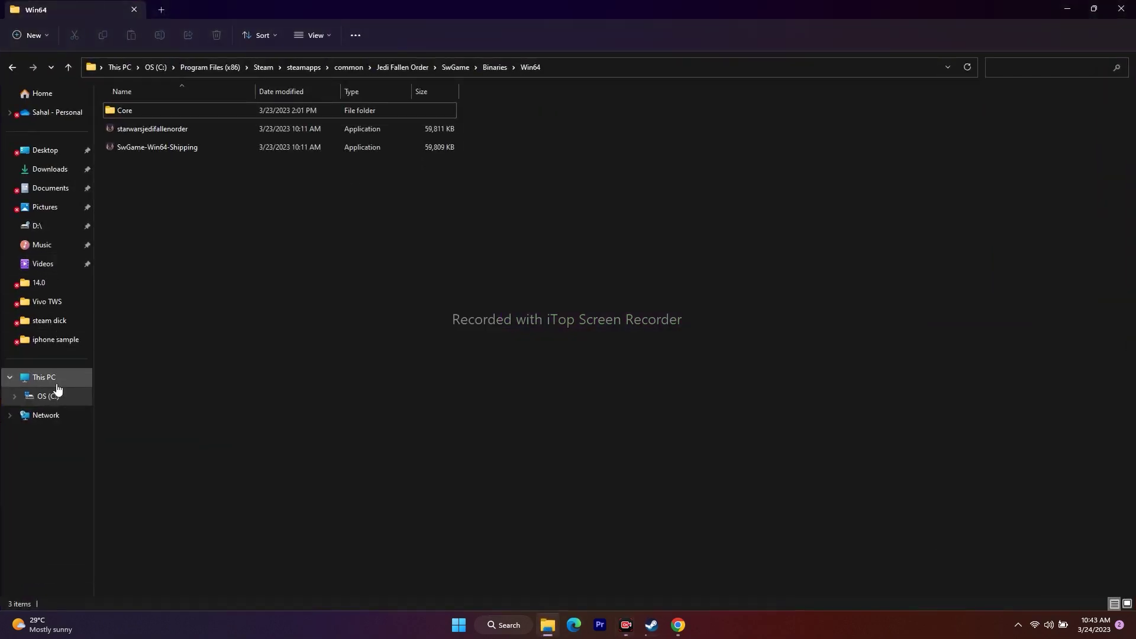
{"action": "left_click", "coordinate": [56, 384]}
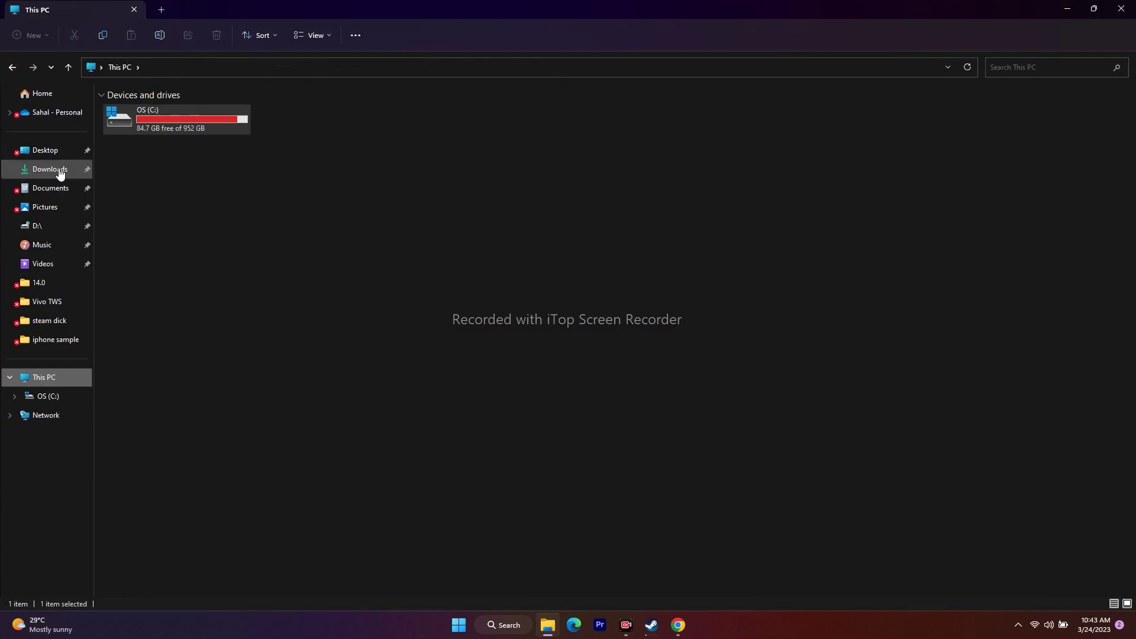
{"action": "left_click", "coordinate": [65, 188]}
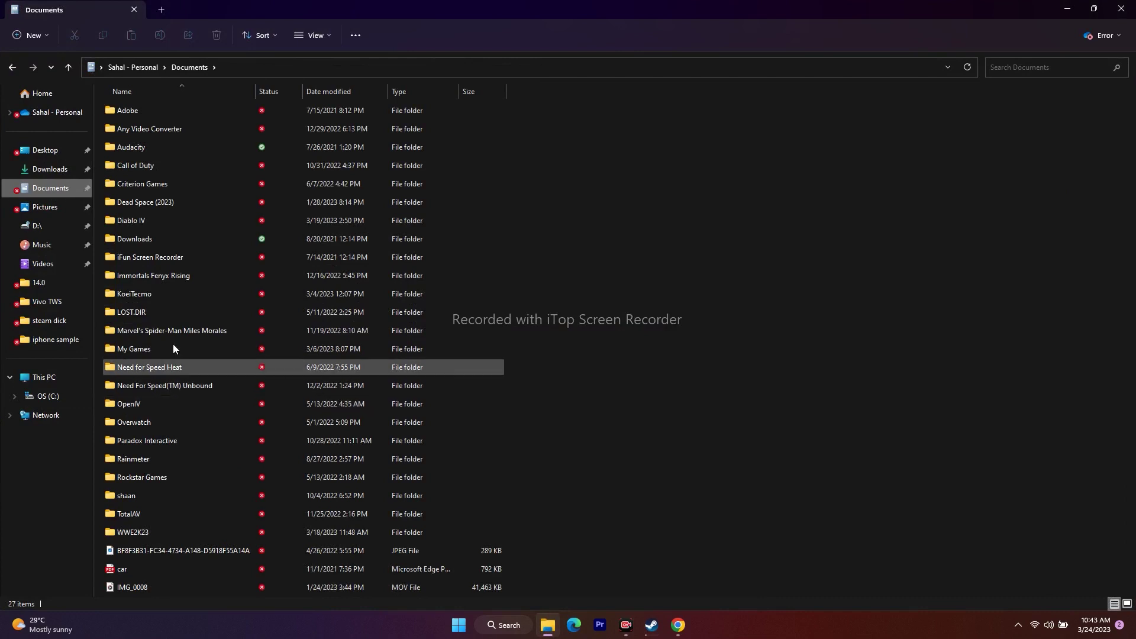
- Close File Explorer and return to Steam's STAR WARS Jedi: Fallen Order page
{"action": "mouse_move", "coordinate": [175, 223]}
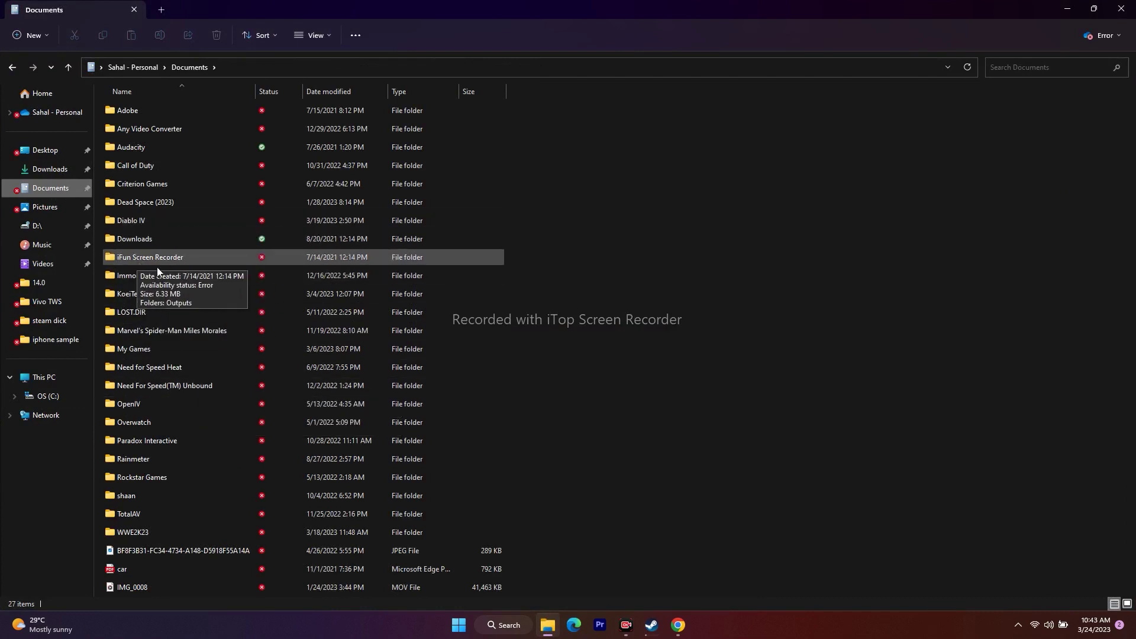
{"action": "mouse_move", "coordinate": [154, 269]}
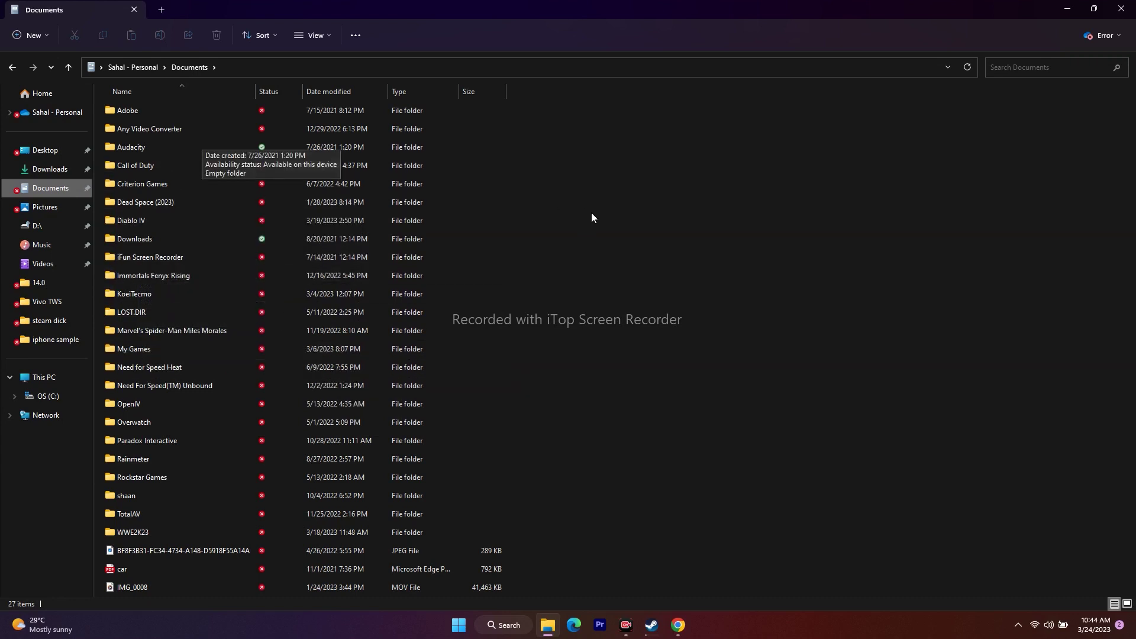
{"action": "left_click", "coordinate": [1122, 8]}
{"action": "left_click", "coordinate": [651, 625]}
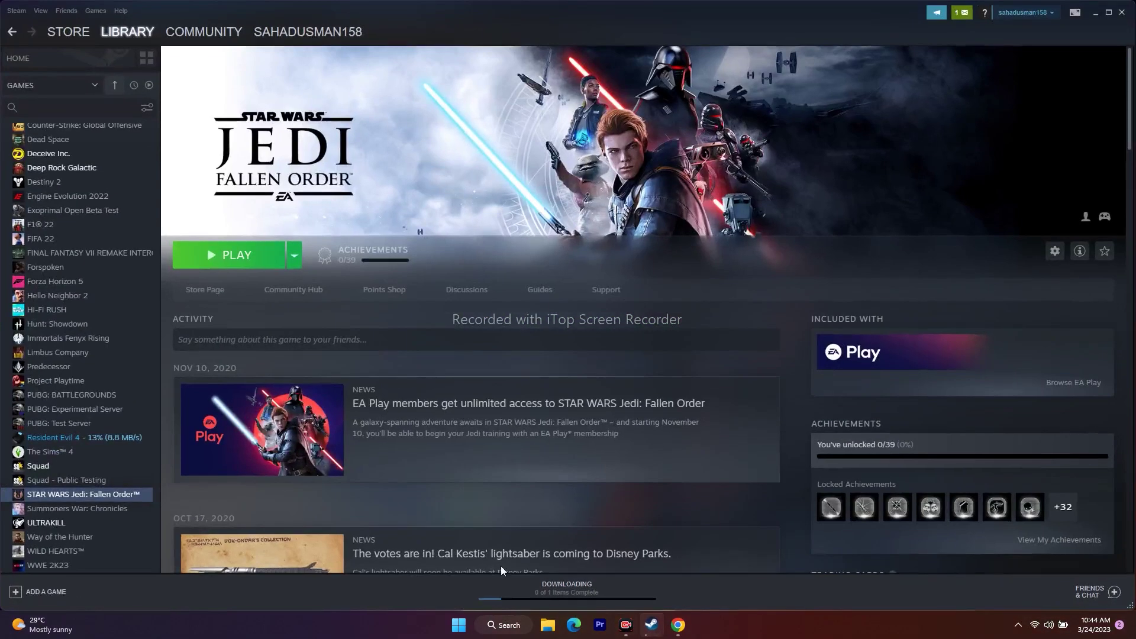